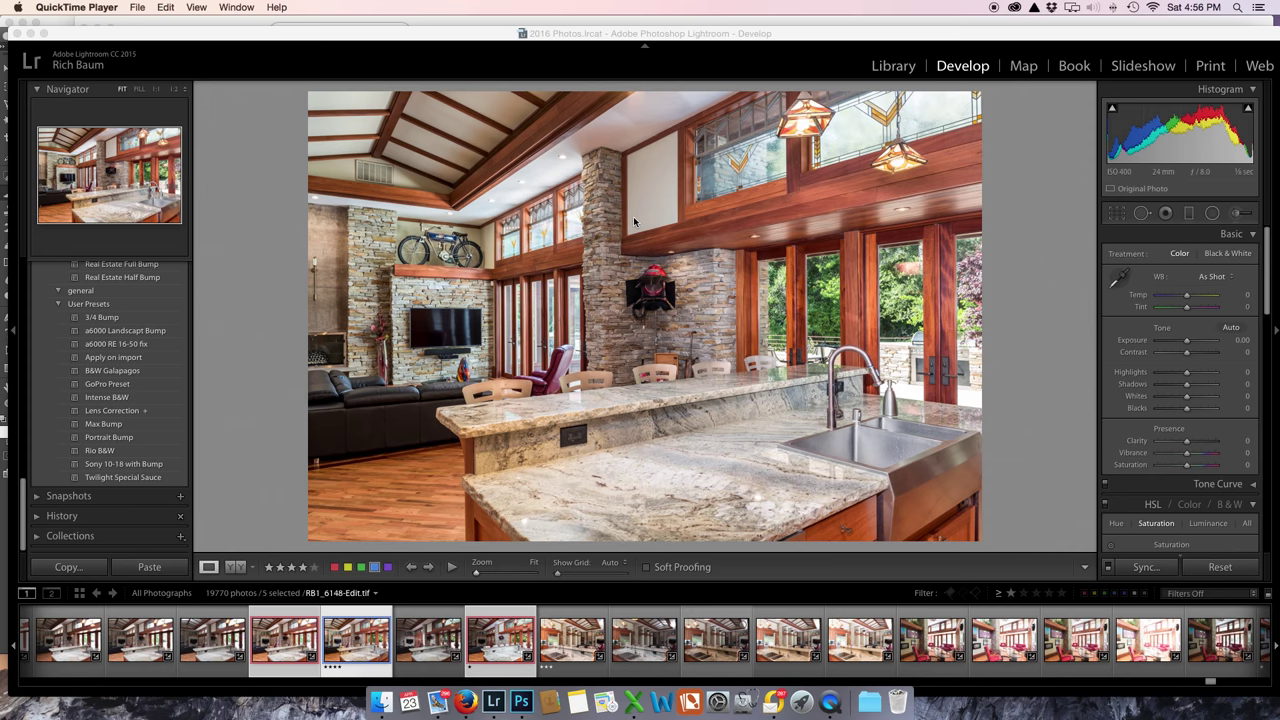
Step: Open the living room photo RB1_6126 Copy 1 in the Develop module
{"action": "scroll", "coordinate": [258, 640], "scroll_direction": "up", "scroll_amount": 10}
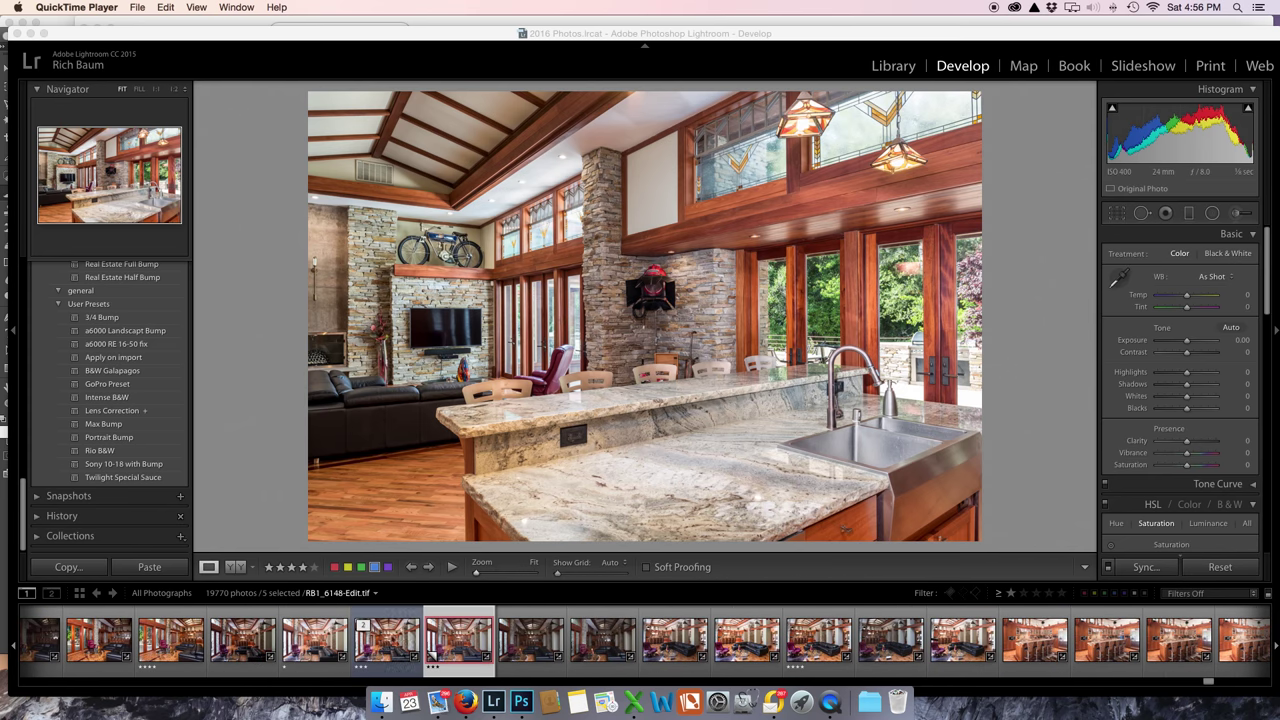
{"action": "left_click", "coordinate": [447, 641]}
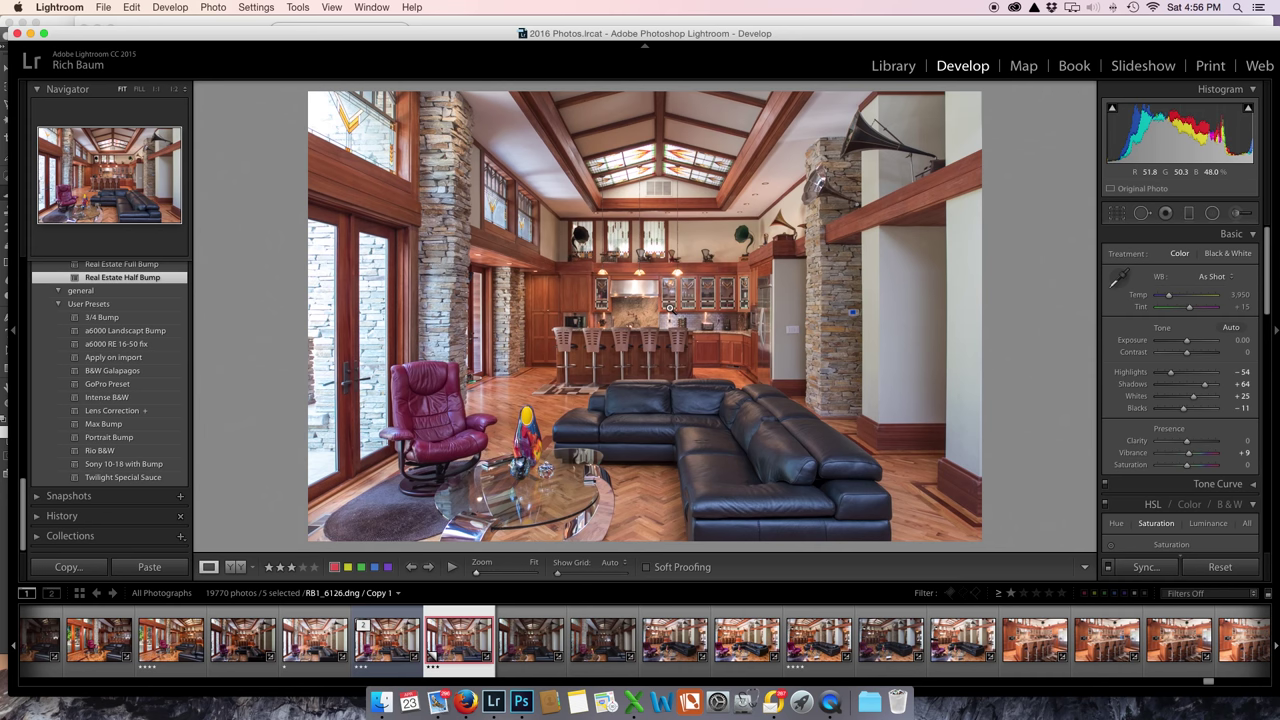
Step: Step back and forth through the selected kitchen and living room photos to compare them
{"action": "key", "text": "super+Right"}
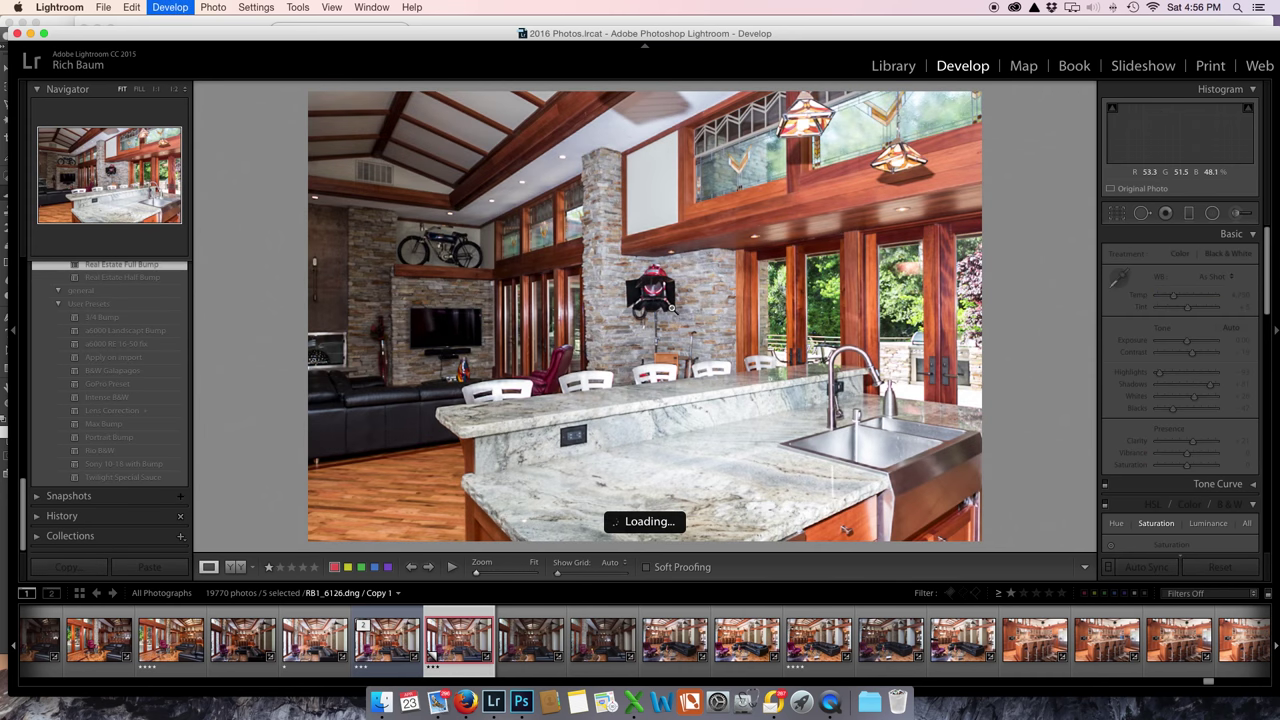
{"action": "key", "text": "super+Right"}
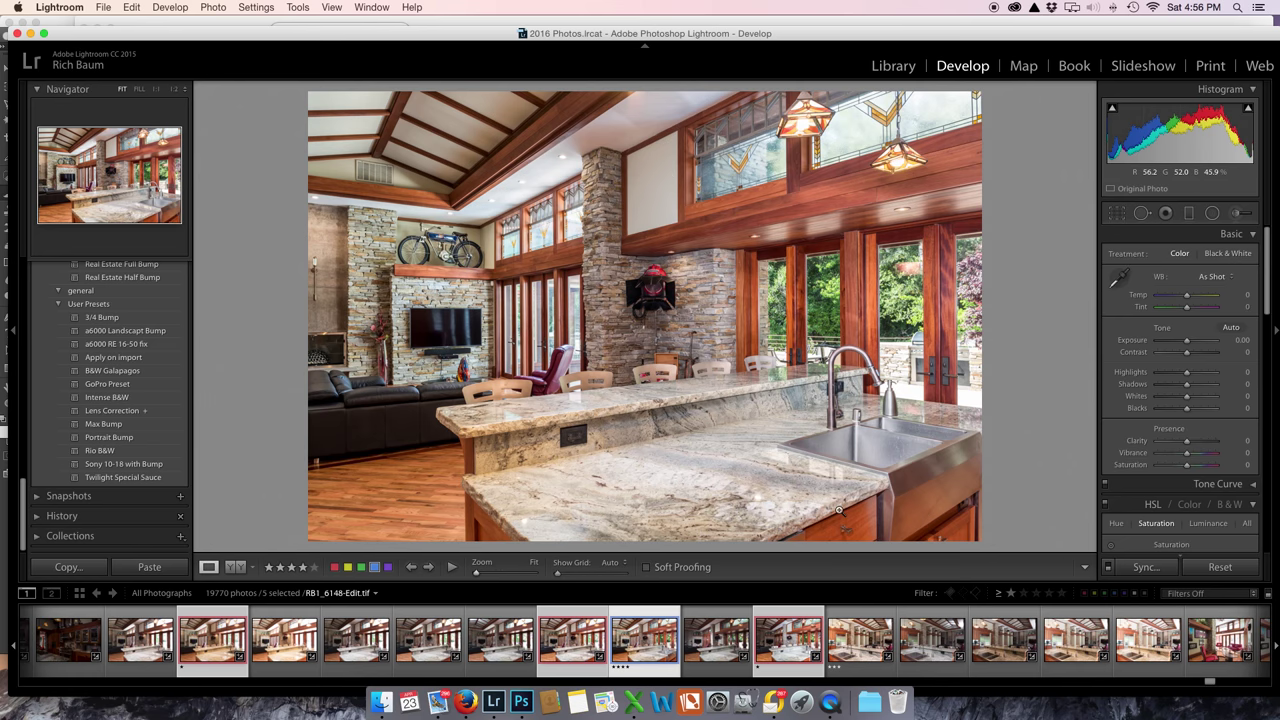
{"action": "key", "text": "super+Right"}
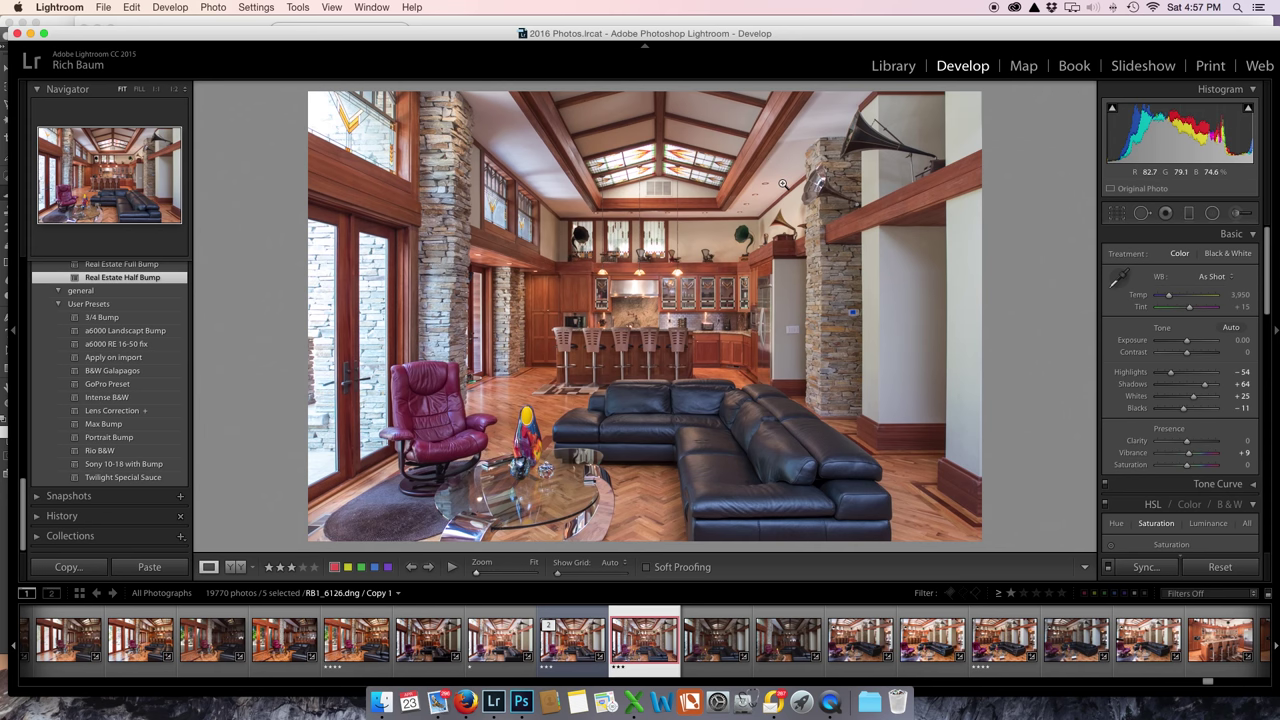
{"action": "key", "text": "Right"}
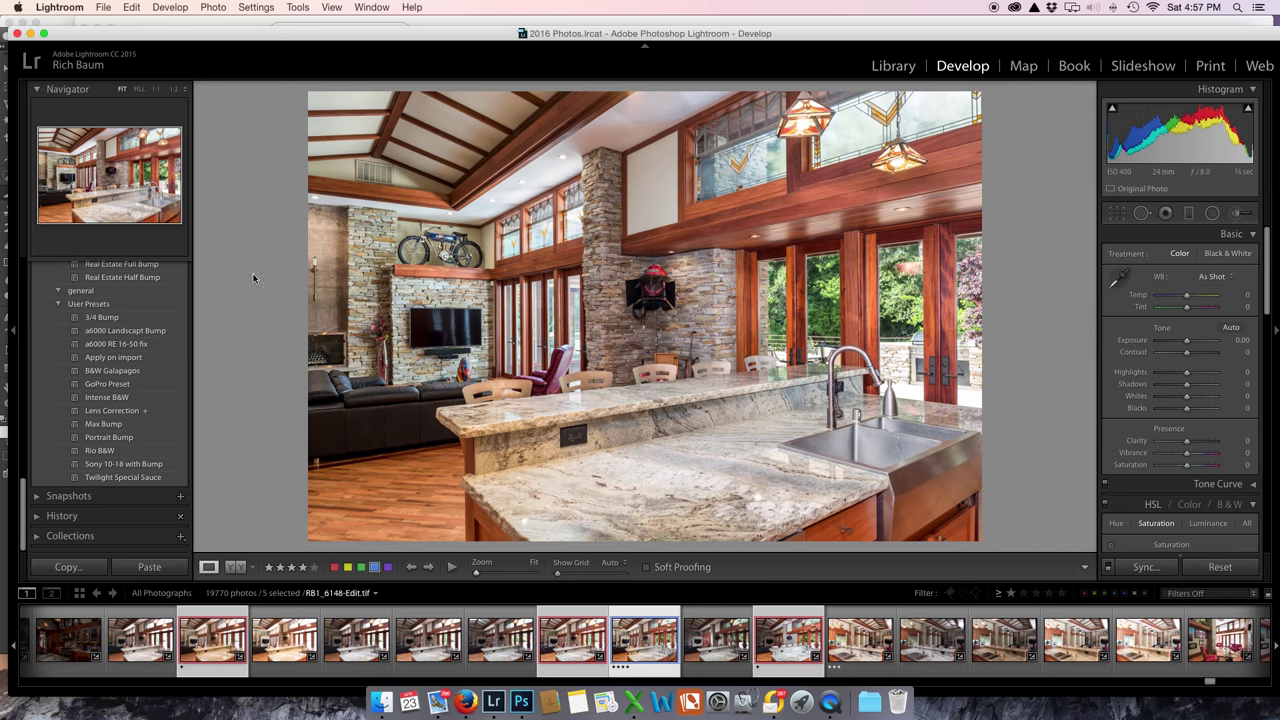
{"action": "key", "text": "Left"}
{"action": "key", "text": "Left"}
{"action": "key", "text": "Left"}
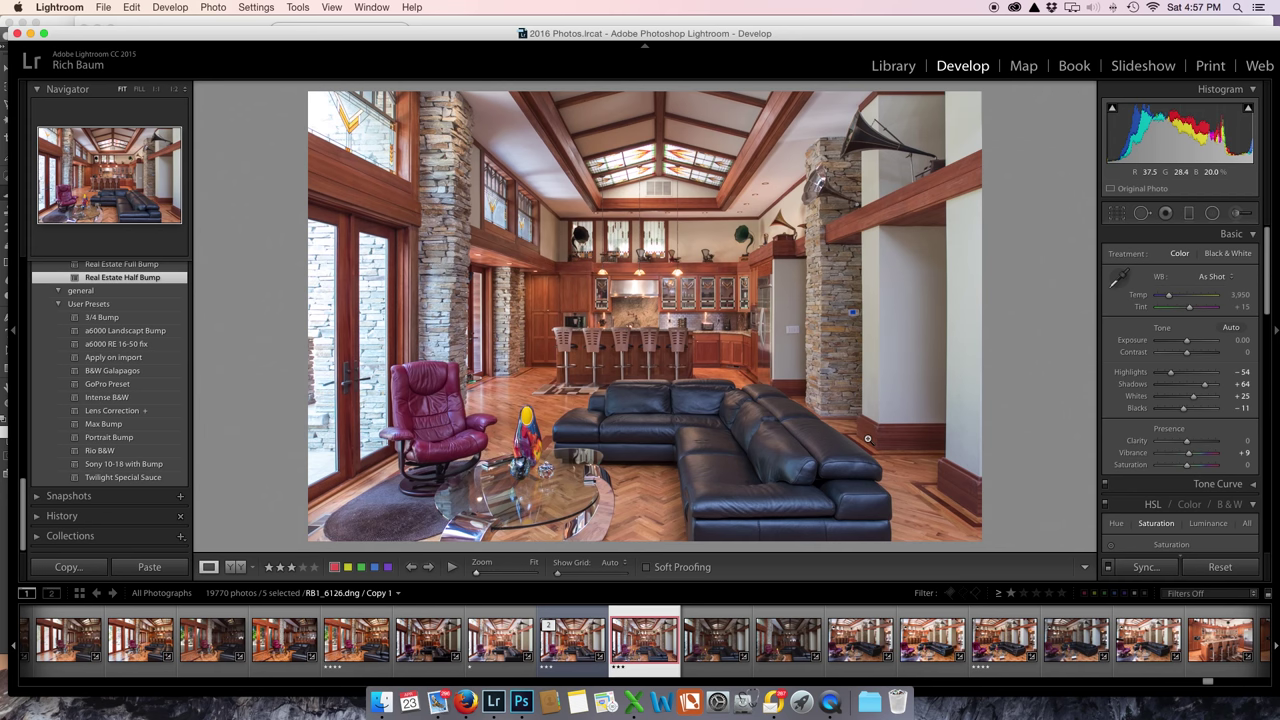
{"action": "key", "text": "super+Right"}
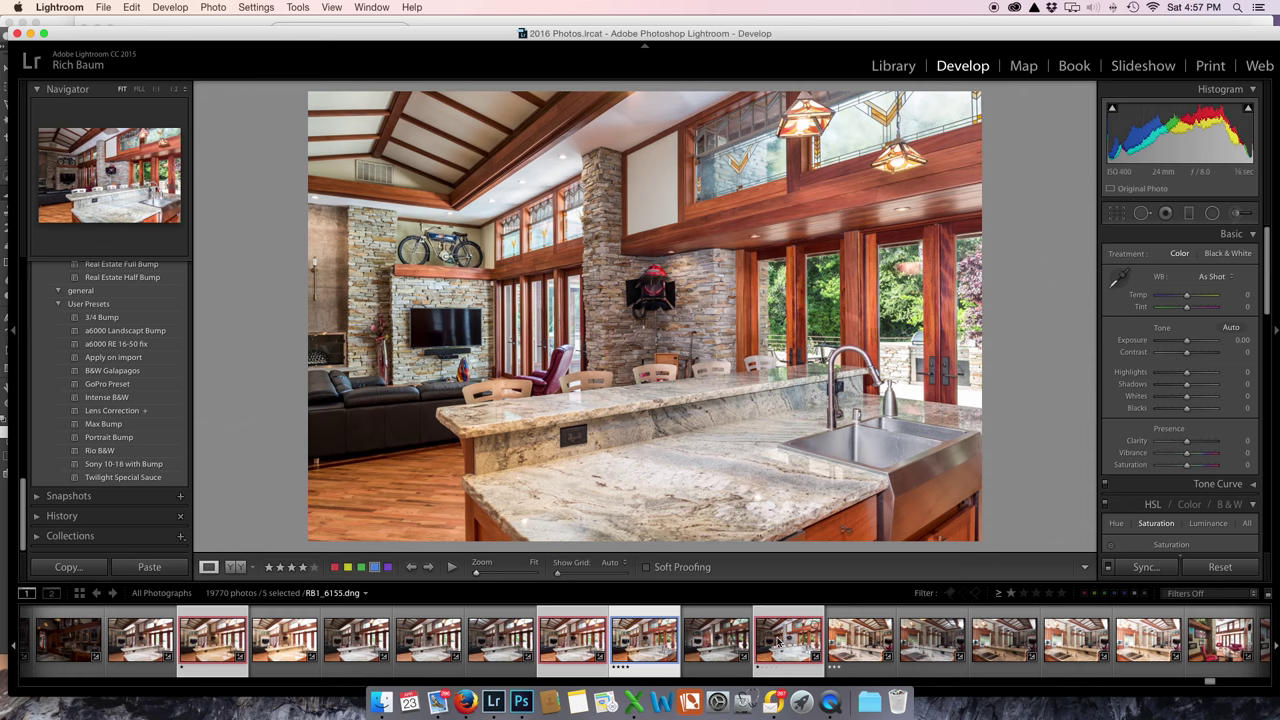
Step: Drop two photos from the selection, checking kitchen details at 1:1 zoom along the way
{"action": "key", "text": "super"}
{"action": "left_click", "coordinate": [779, 643]}
{"action": "left_click", "coordinate": [122, 277]}
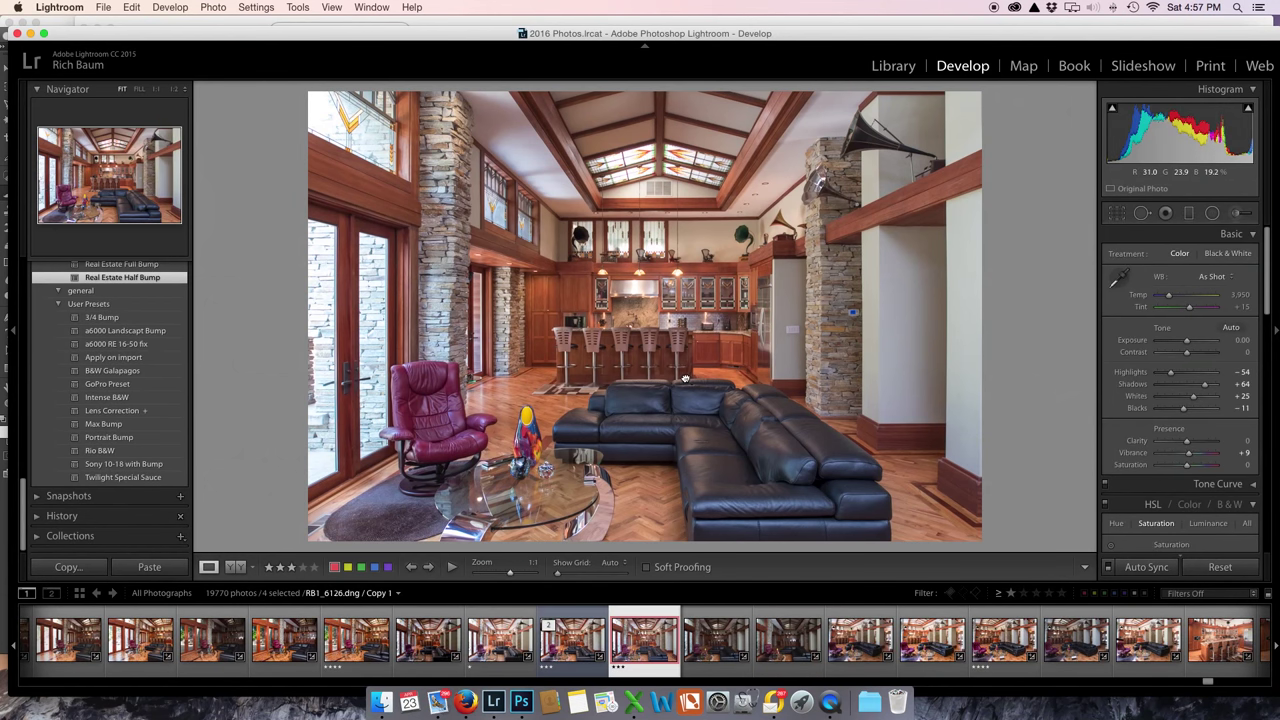
{"action": "left_click", "coordinate": [685, 378]}
{"action": "left_click", "coordinate": [685, 378]}
{"action": "left_click", "coordinate": [685, 378]}
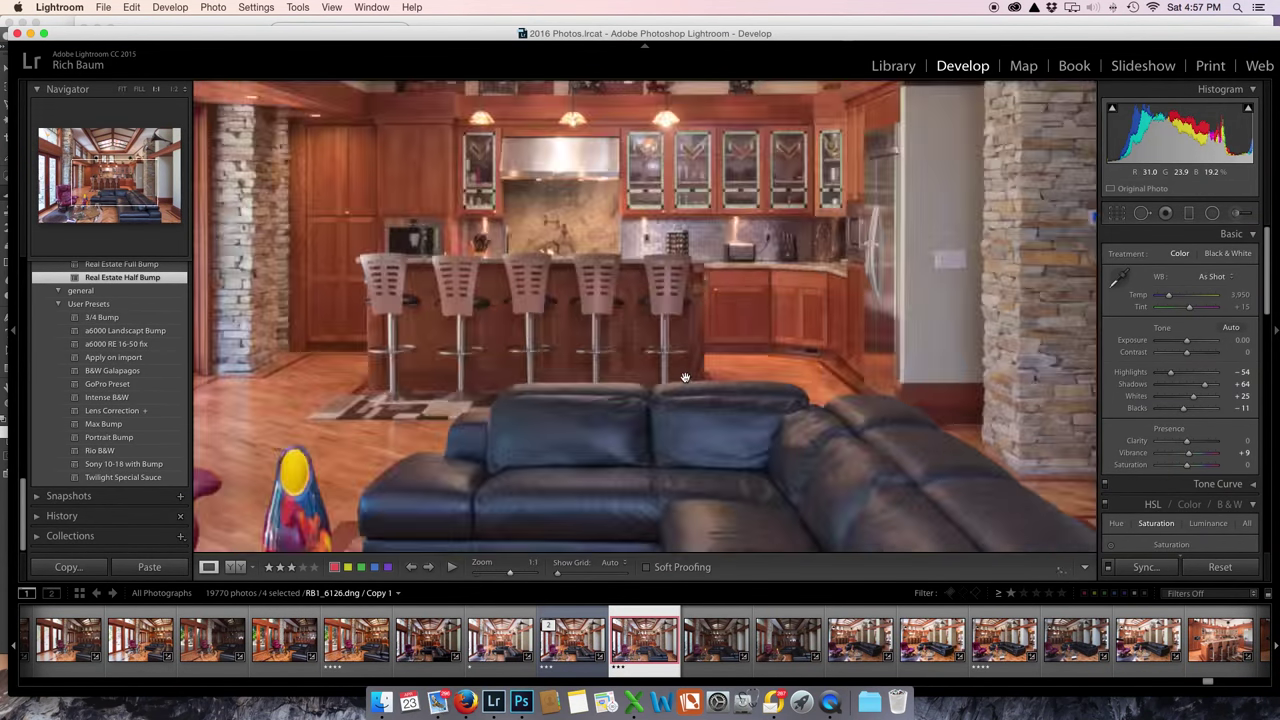
{"action": "left_click", "coordinate": [685, 378]}
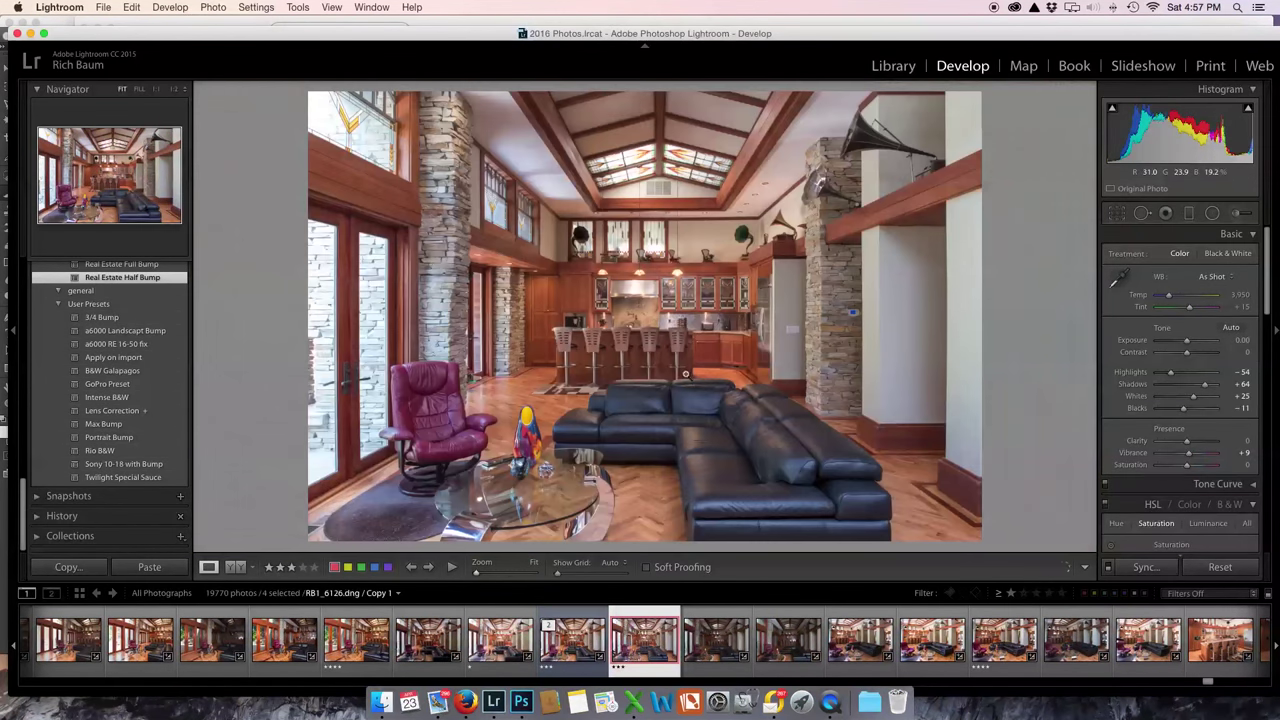
{"action": "left_click", "coordinate": [667, 655], "text": "super"}
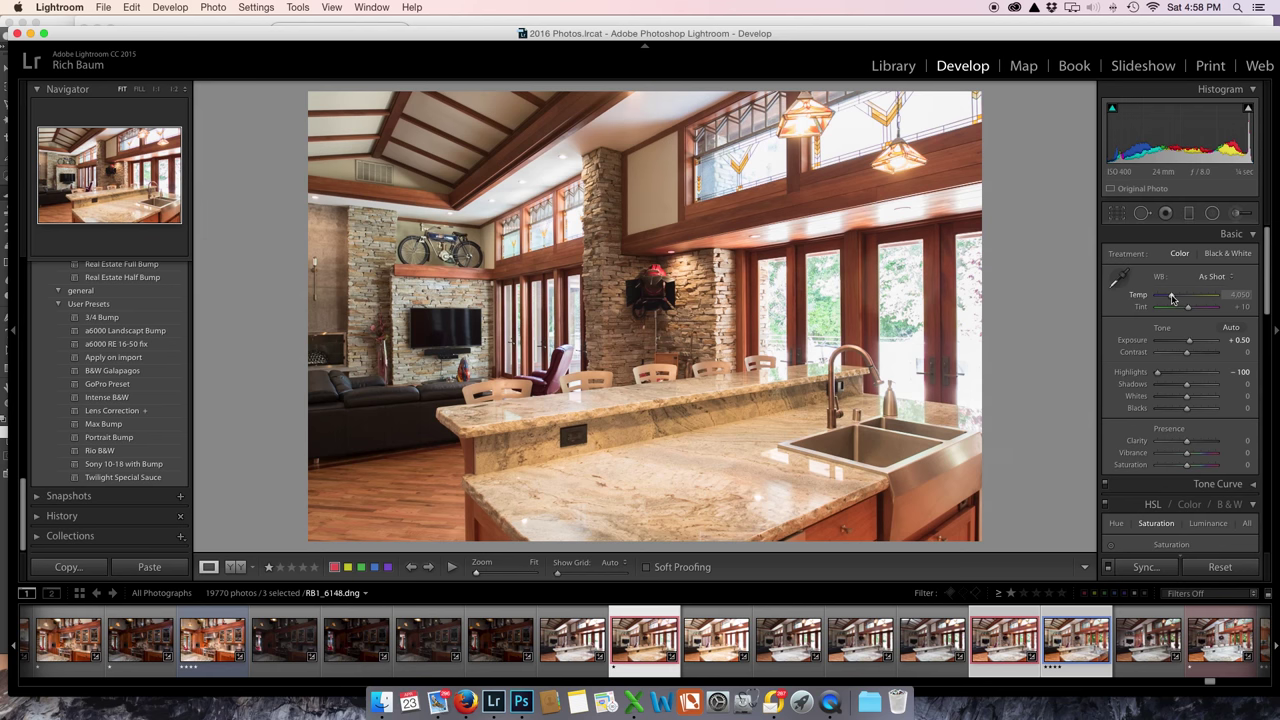
Step: Lower the kitchen photo's Temp to 3,686, testing Highlights but leaving them at −100
{"action": "left_click_drag", "start_coordinate": [1172, 298], "coordinate": [1169, 298]}
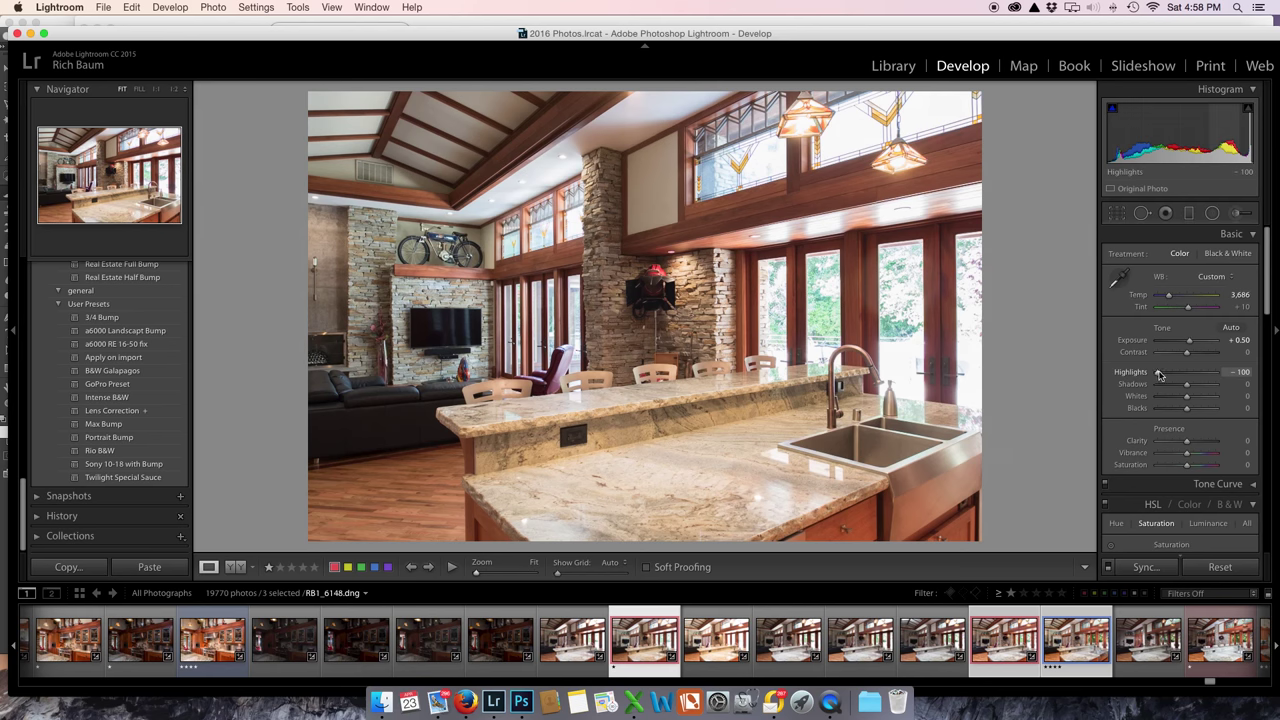
{"action": "mouse_move", "coordinate": [1159, 374]}
{"action": "left_mouse_down"}
{"action": "mouse_move", "coordinate": [1194, 374]}
{"action": "mouse_move", "coordinate": [1157, 374]}
{"action": "left_mouse_up"}
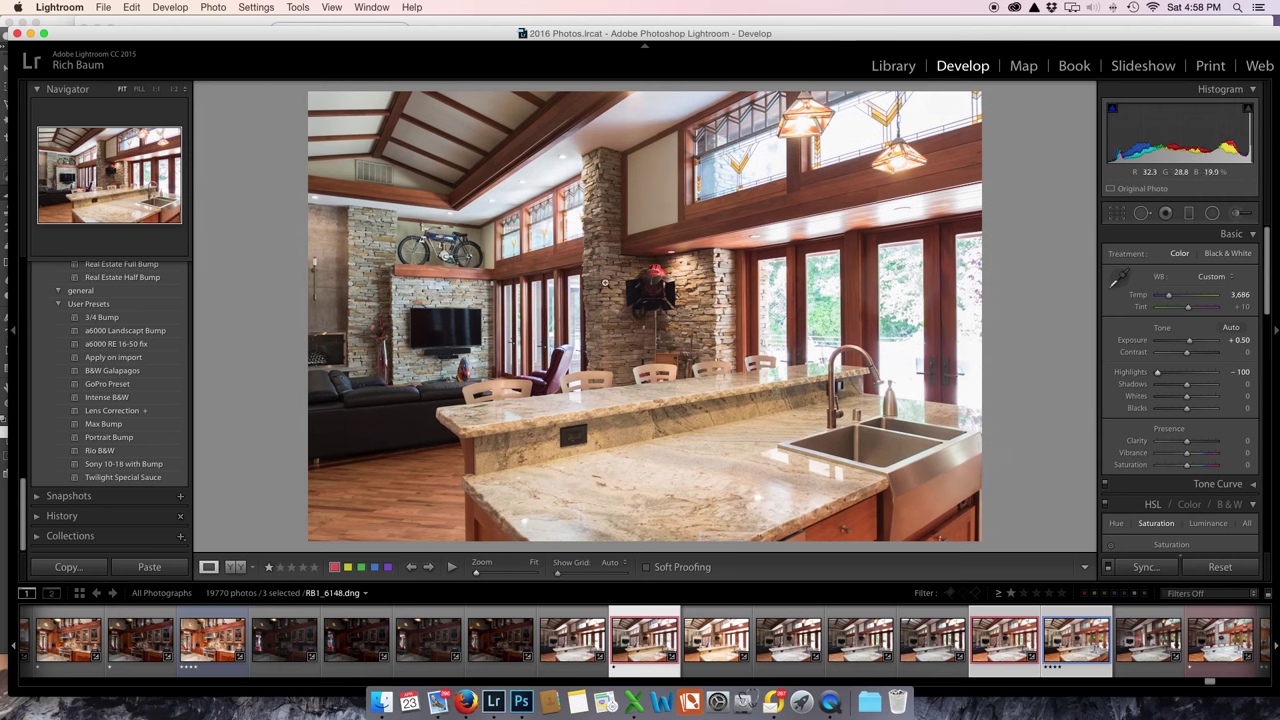
Step: Cycle through the selected kitchen exposures, then add another exposure to the selection
{"action": "left_click", "coordinate": [1016, 648]}
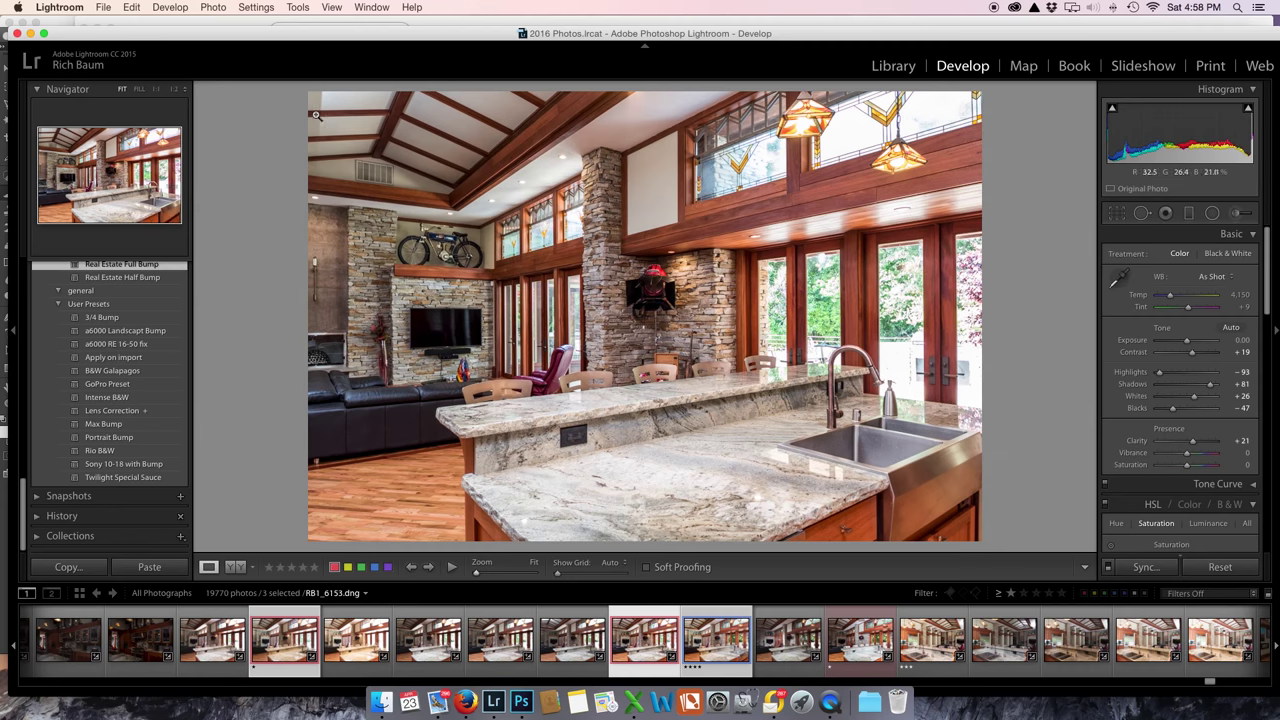
{"action": "key", "text": "super+Left"}
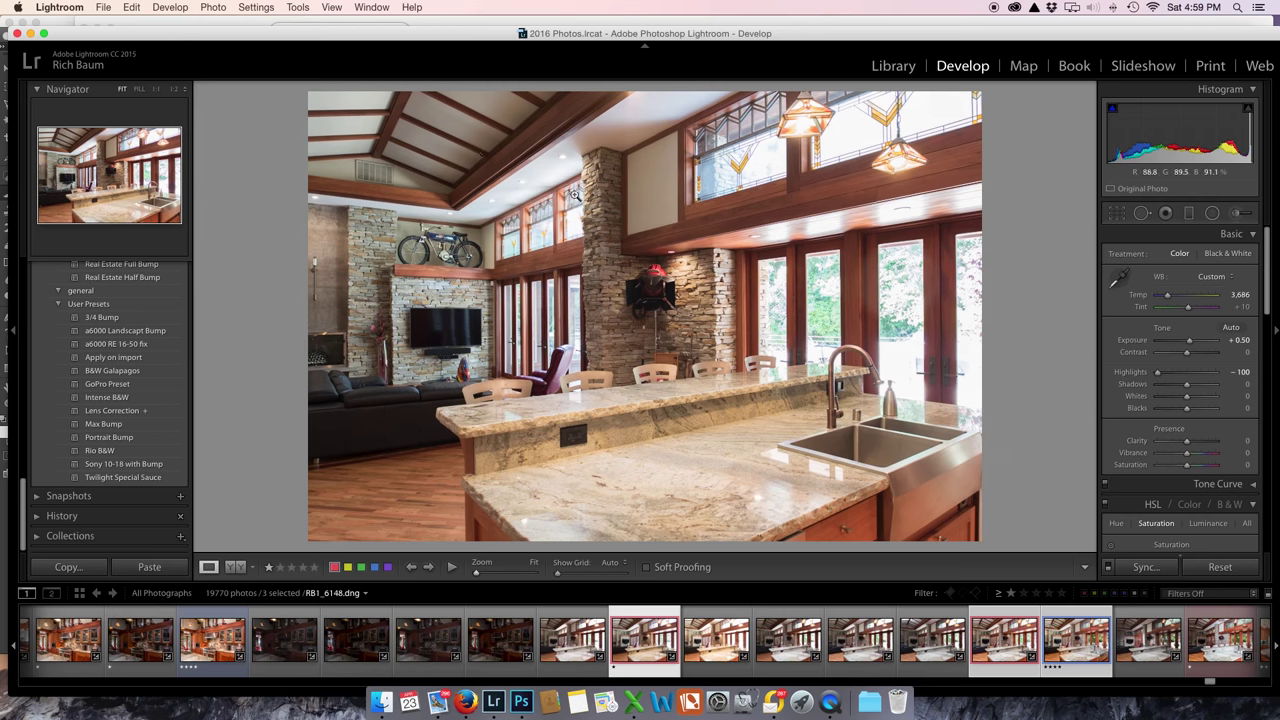
{"action": "key", "text": "super+Right"}
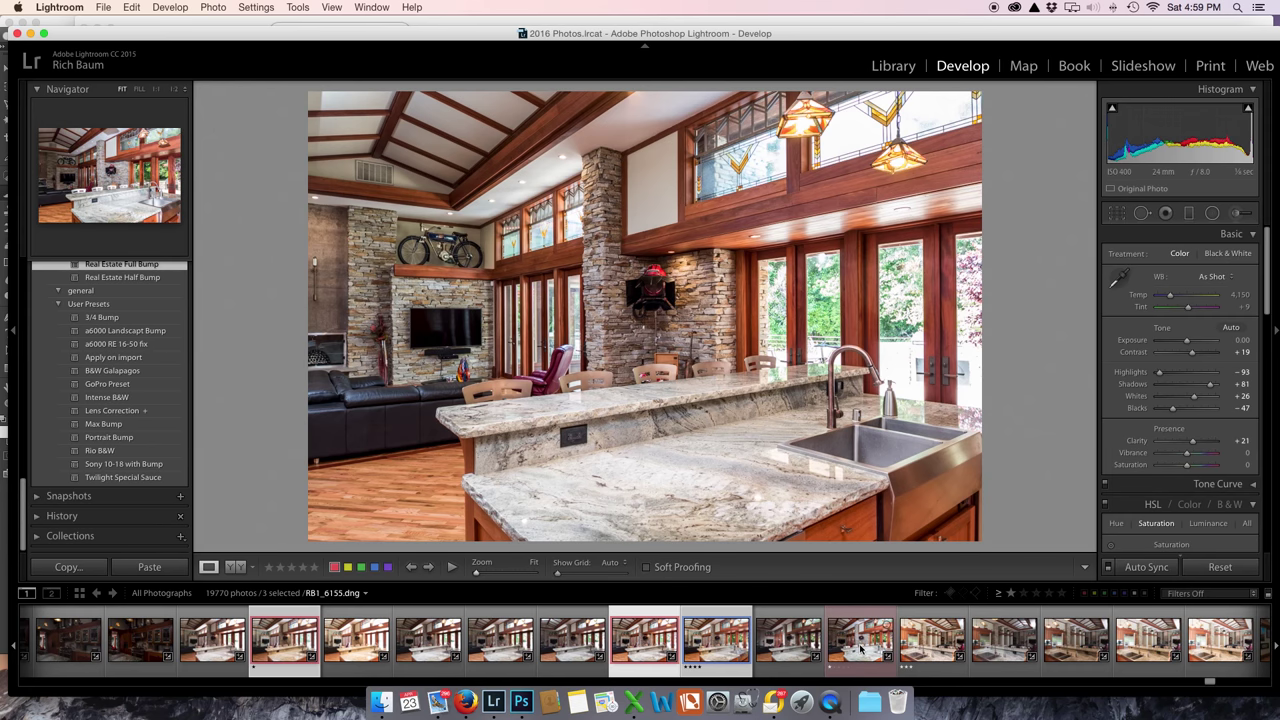
{"action": "left_click", "coordinate": [860, 640], "text": "super"}
Step: Select the three kitchen exposures RB1_6148, RB1_6153 and RB1_6155 in the filmstrip
{"action": "left_click", "coordinate": [716, 640], "text": "super"}
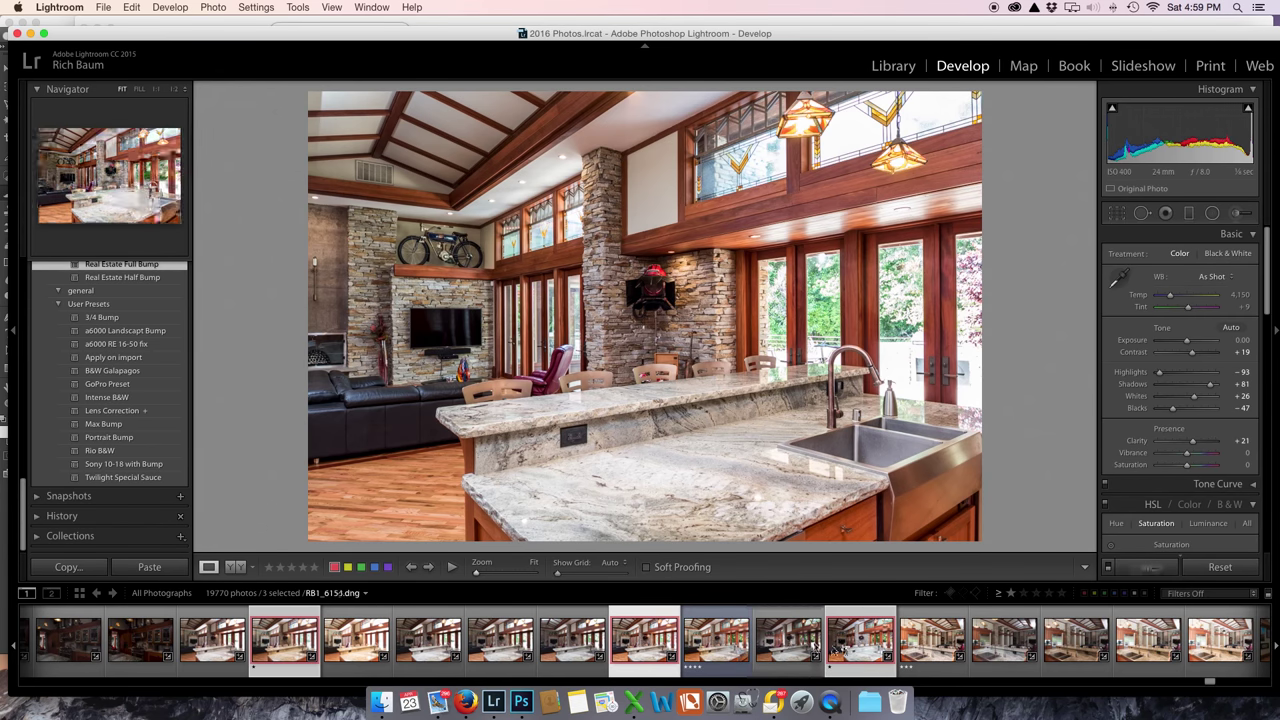
{"action": "left_click", "coordinate": [857, 640]}
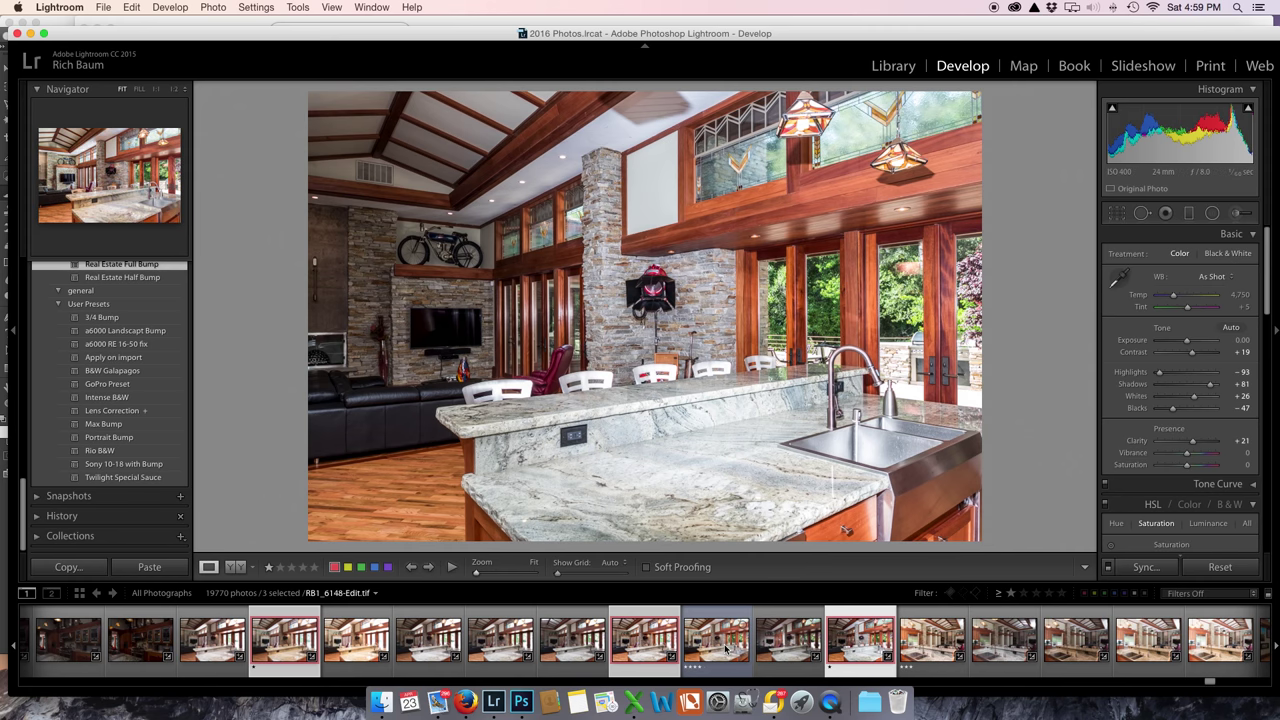
{"action": "left_click", "coordinate": [725, 648]}
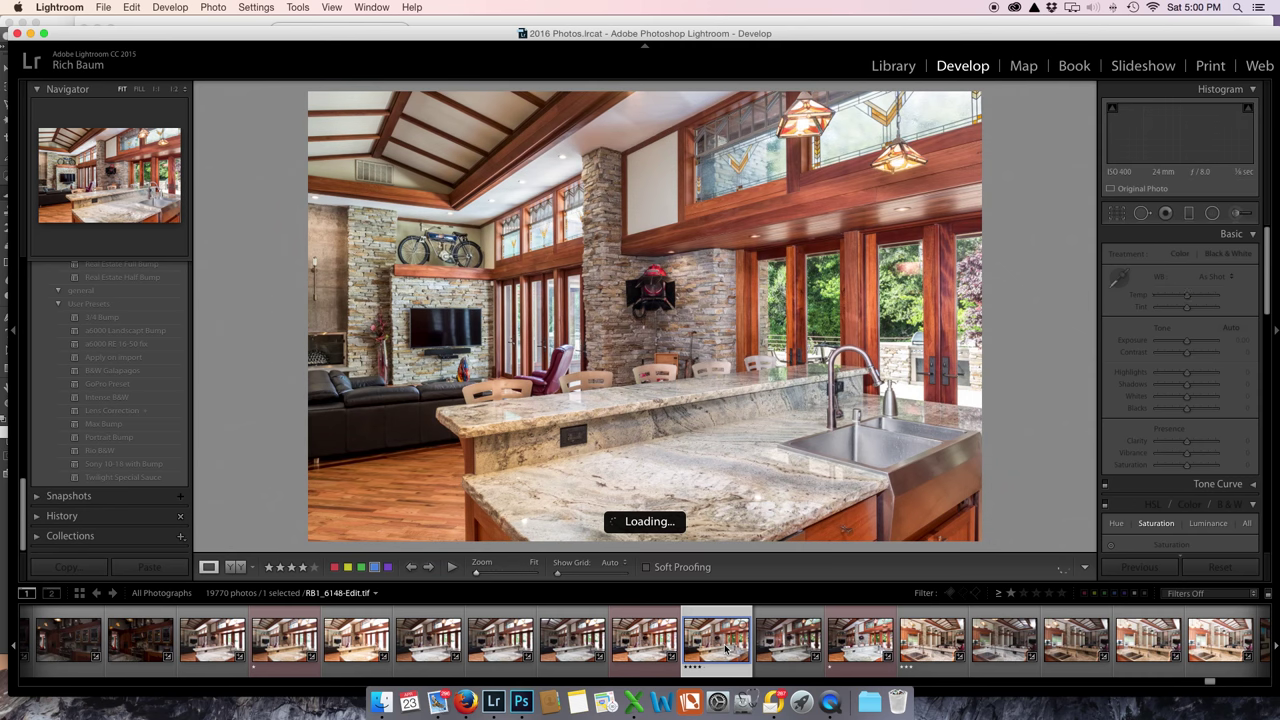
{"action": "left_click", "coordinate": [651, 646], "text": "super"}
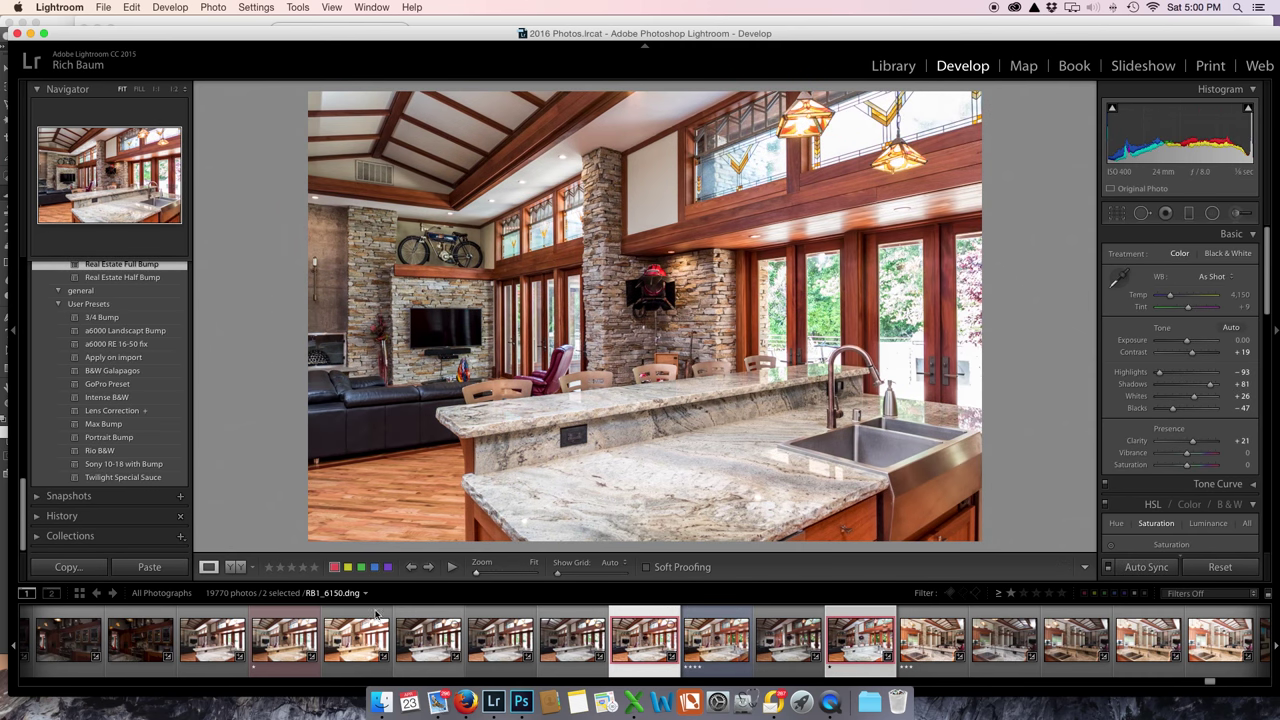
{"action": "left_click", "coordinate": [285, 645], "text": "super"}
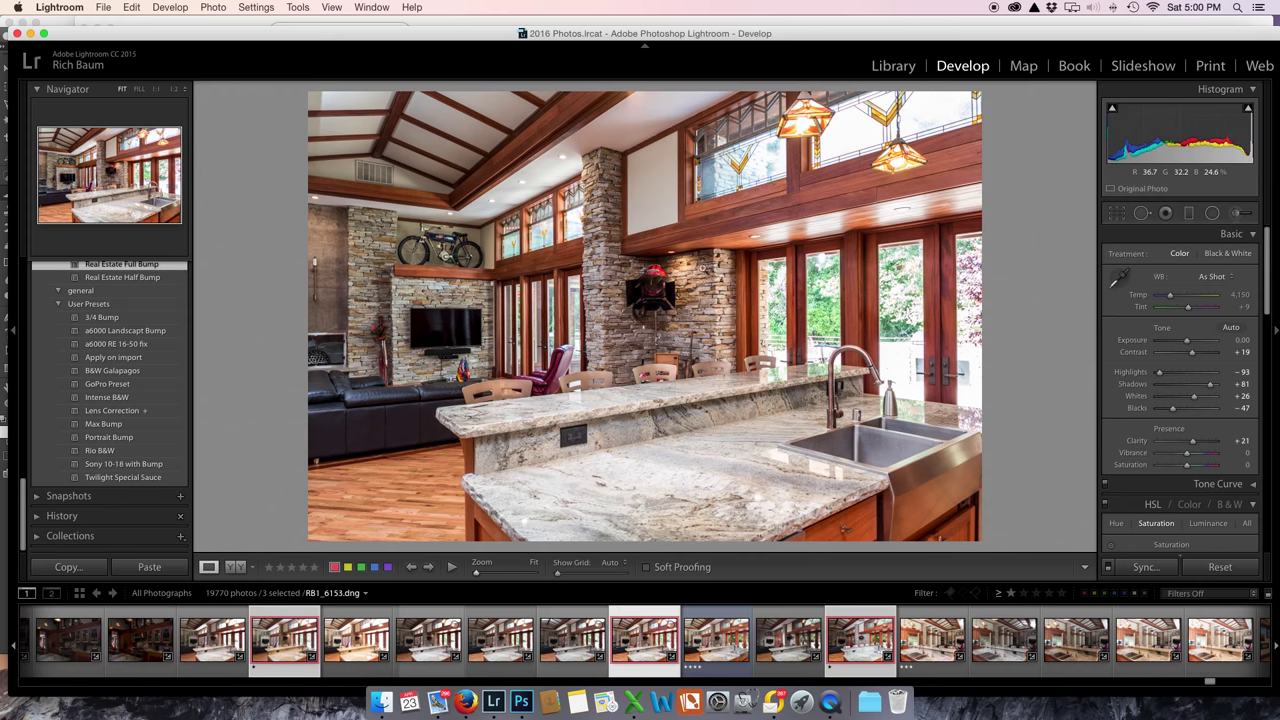
Step: Use Edit In > Open as Layers in Photoshop on the three selected exposures
{"action": "right_click", "coordinate": [702, 268]}
{"action": "mouse_move", "coordinate": [733, 366]}
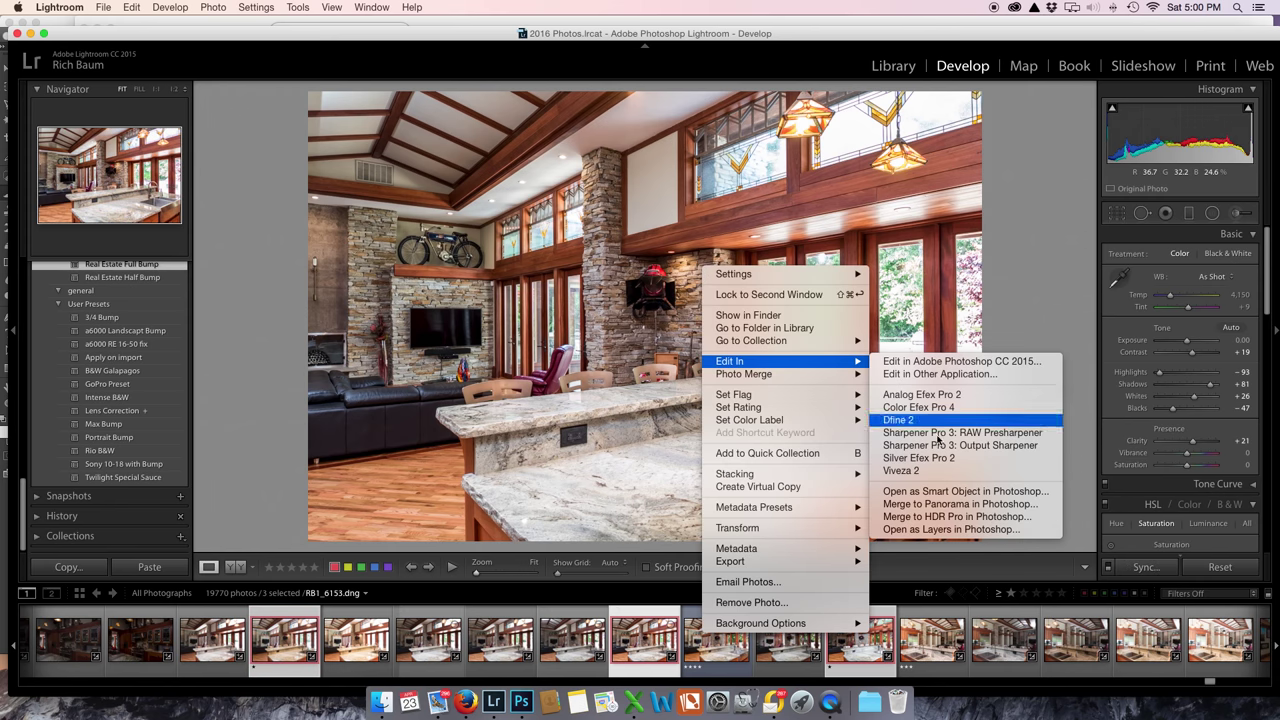
{"action": "left_click", "coordinate": [929, 531]}
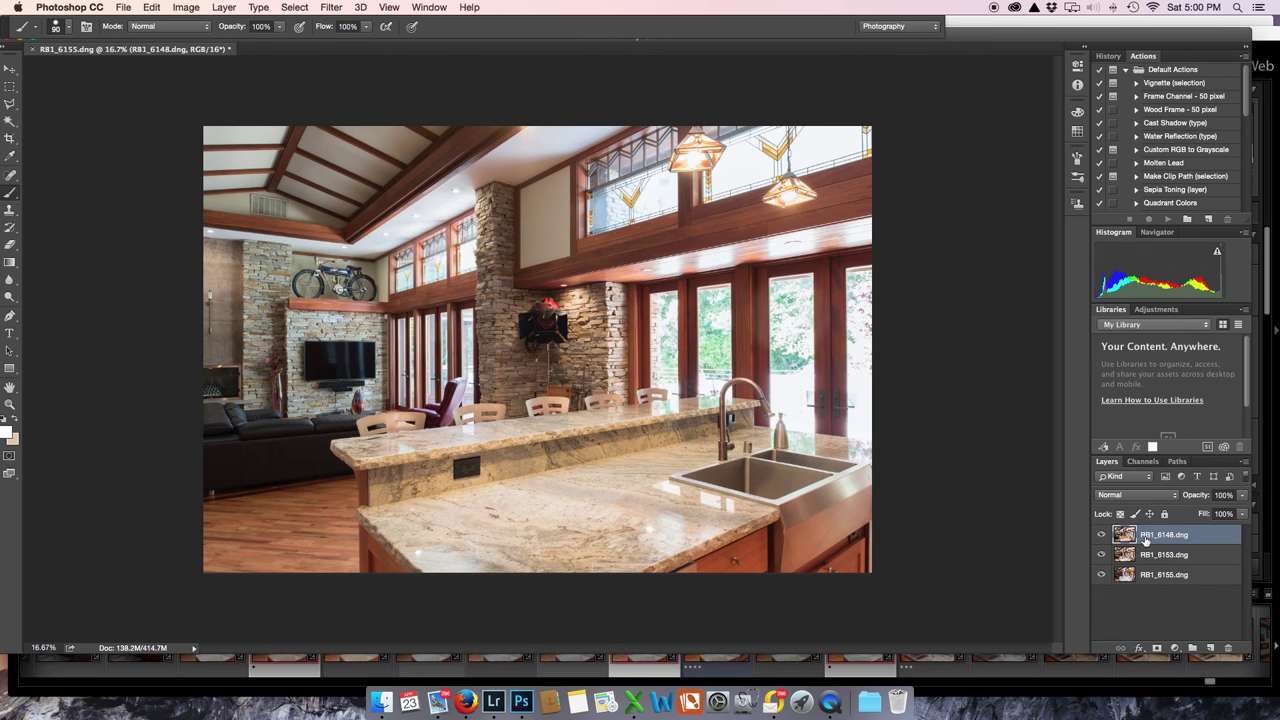
Step: Name the layers Ambient, Lit and Window, then move Window to the top and hide it
{"action": "double_click", "coordinate": [1147, 537]}
{"action": "type", "text": "Am"}
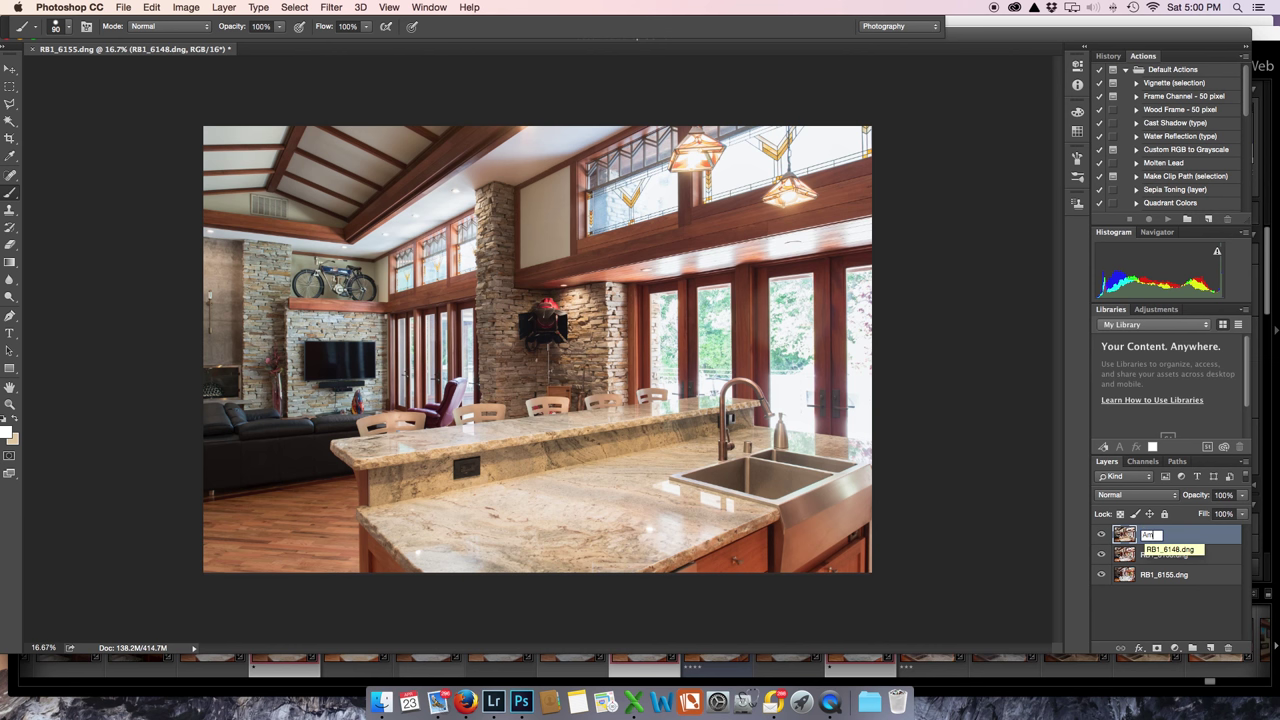
{"action": "type", "text": "bient"}
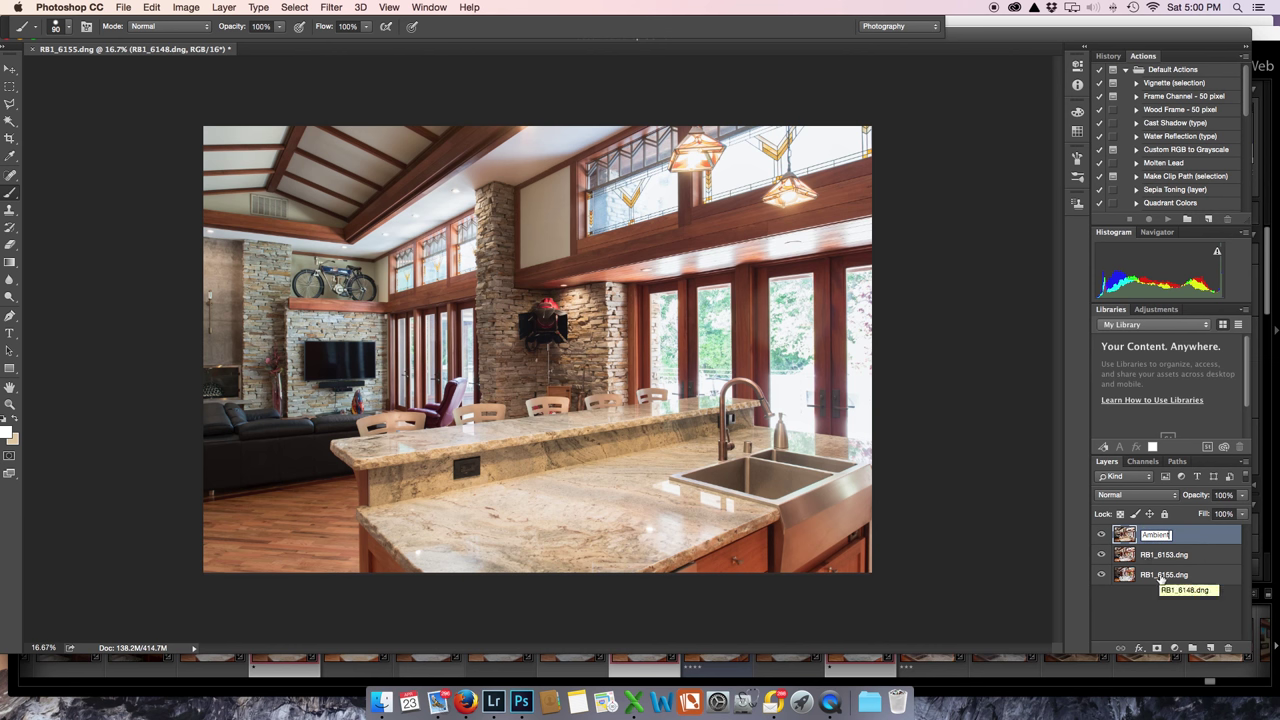
{"action": "key", "text": "Tab"}
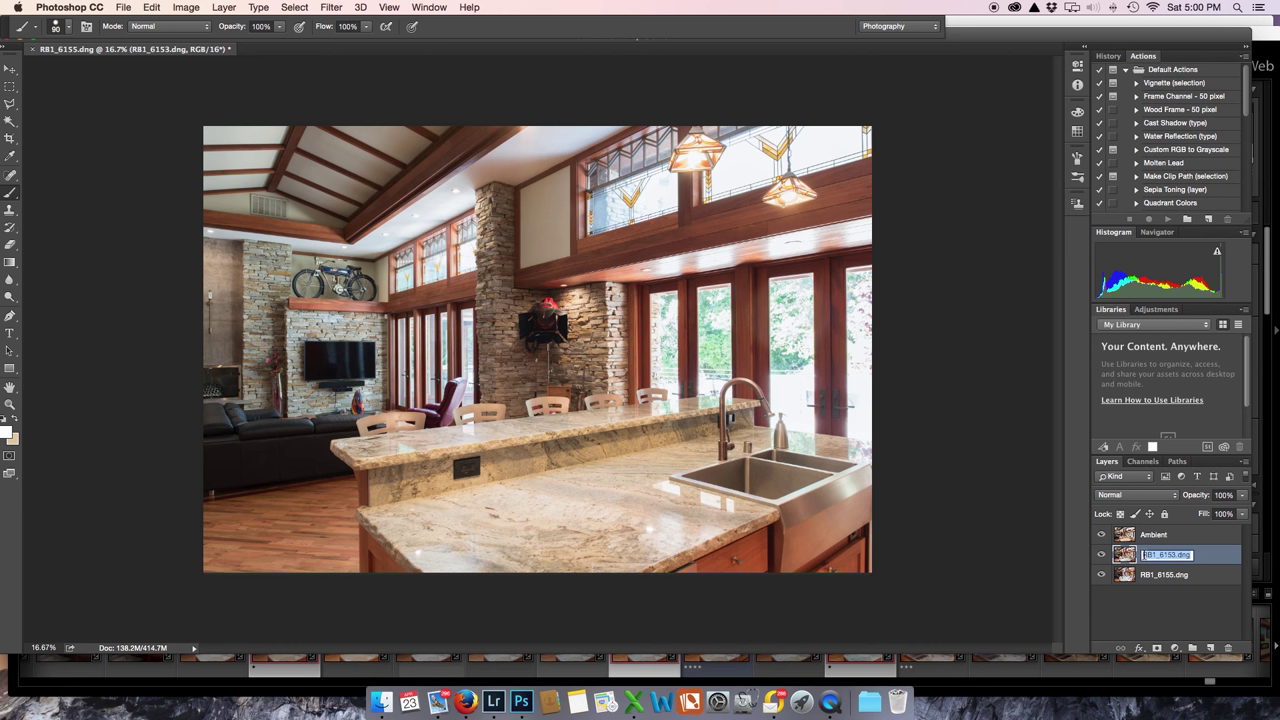
{"action": "type", "text": "Lit"}
{"action": "key", "text": "Tab"}
{"action": "type", "text": "W"}
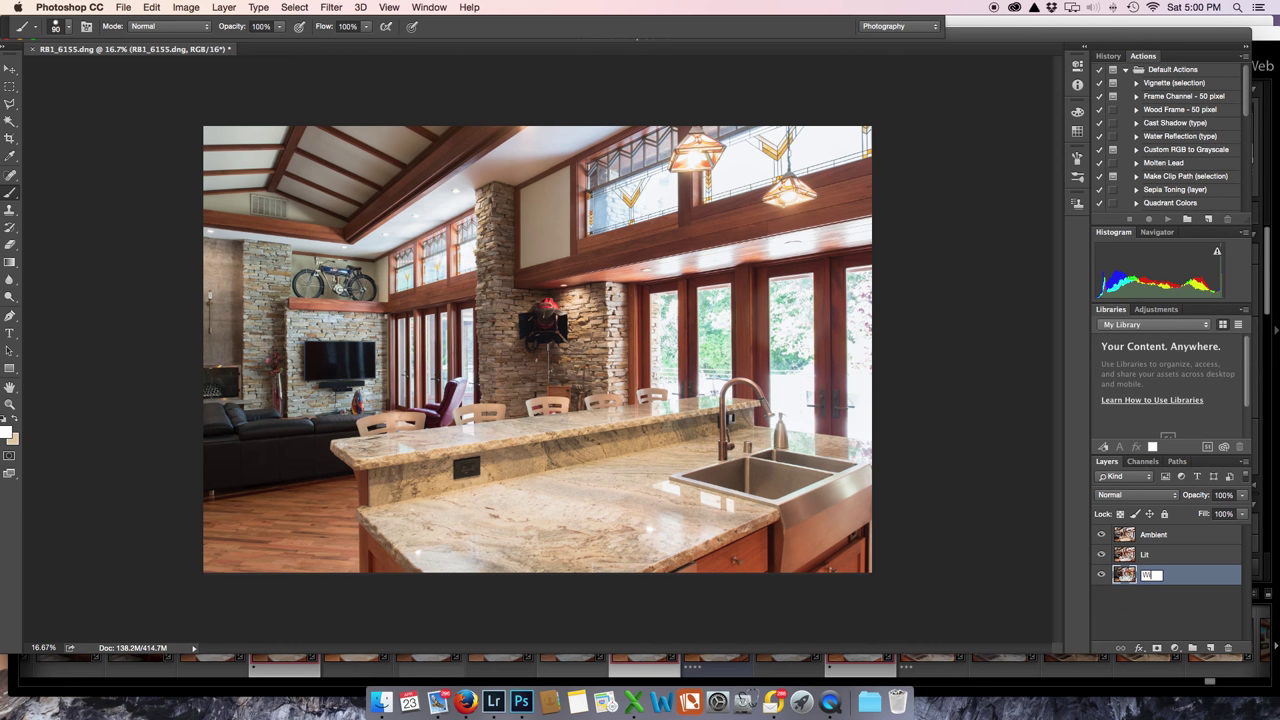
{"action": "type", "text": "indow"}
{"action": "key", "text": "Return"}
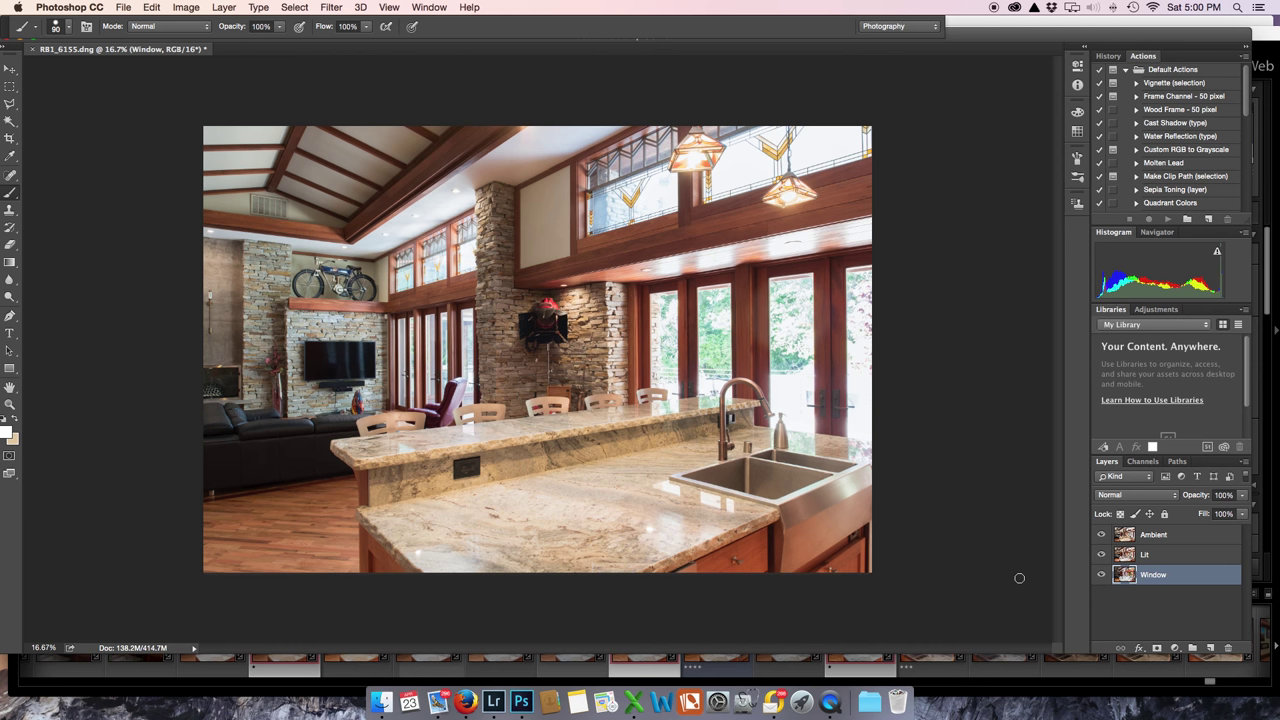
{"action": "mouse_move", "coordinate": [1160, 575]}
{"action": "left_mouse_down"}
{"action": "mouse_move", "coordinate": [1155, 585]}
{"action": "mouse_move", "coordinate": [1155, 538]}
{"action": "mouse_move", "coordinate": [1154, 557]}
{"action": "left_mouse_up"}
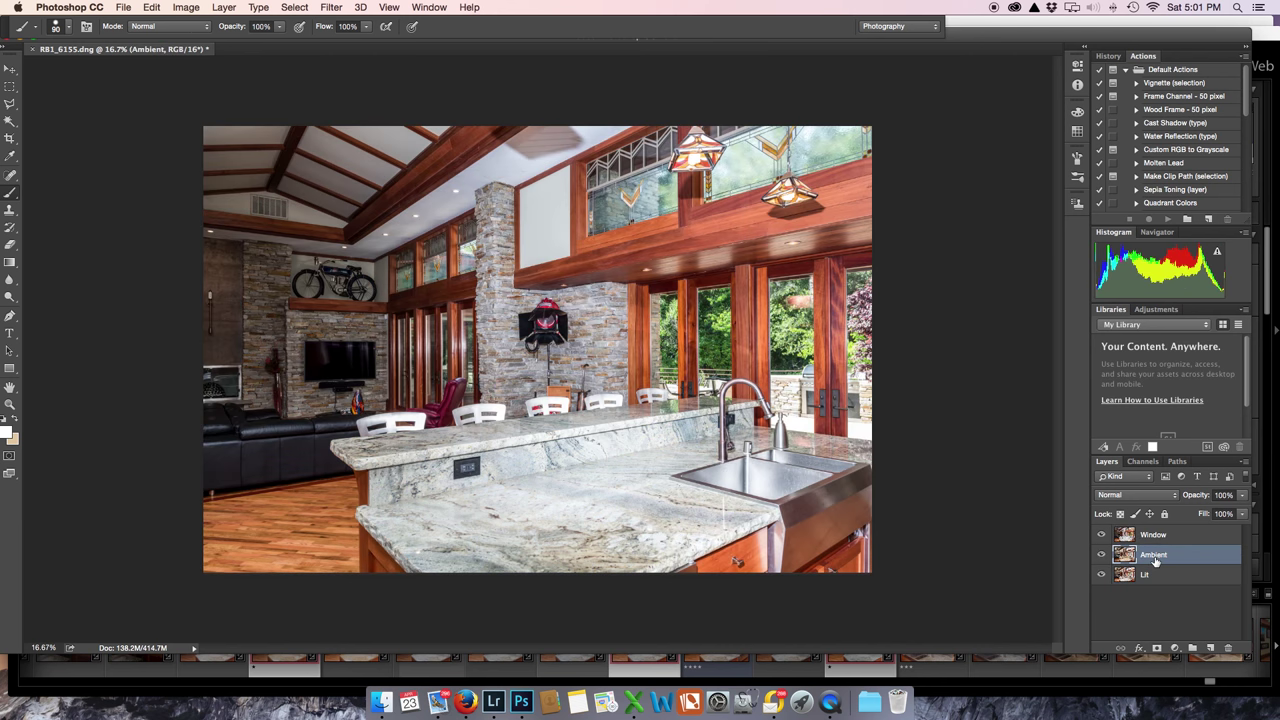
{"action": "left_click", "coordinate": [1101, 536]}
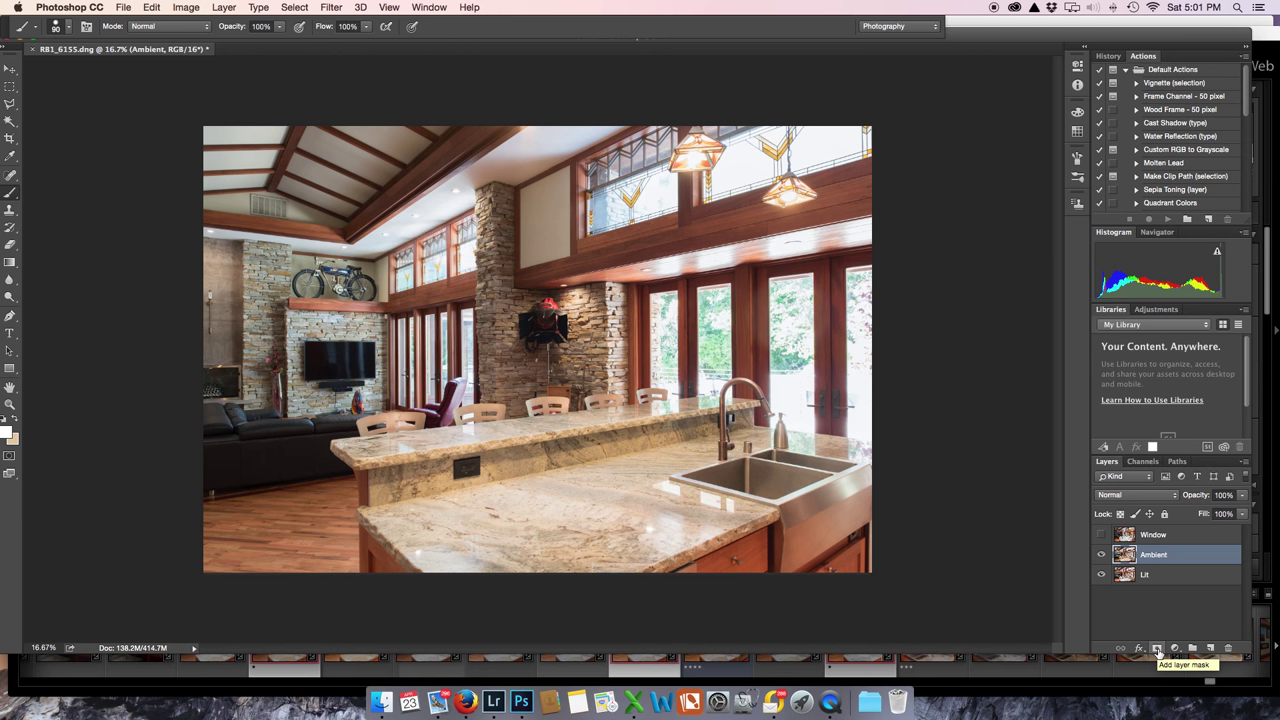
Step: Add a black mask to Ambient and set up a soft 0%-hardness brush at 3% flow
{"action": "left_click", "coordinate": [1156, 650], "text": "alt"}
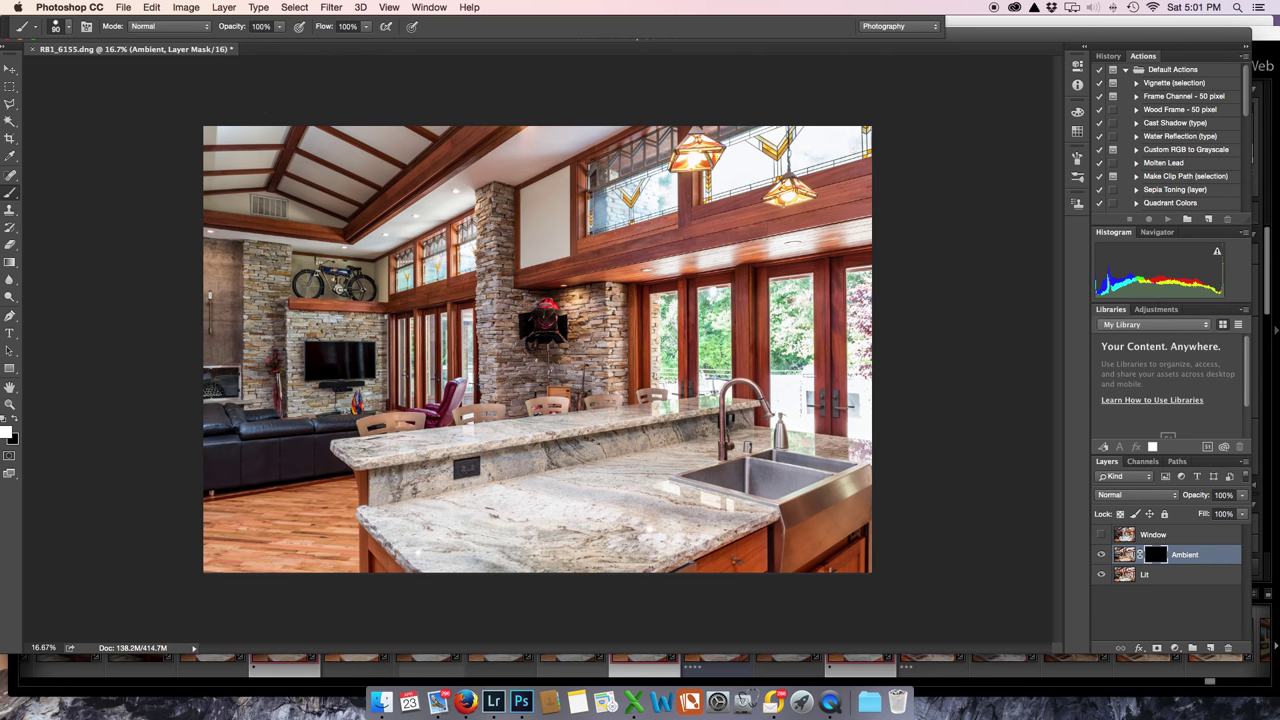
{"action": "left_click", "coordinate": [347, 26]}
{"action": "type", "text": "3"}
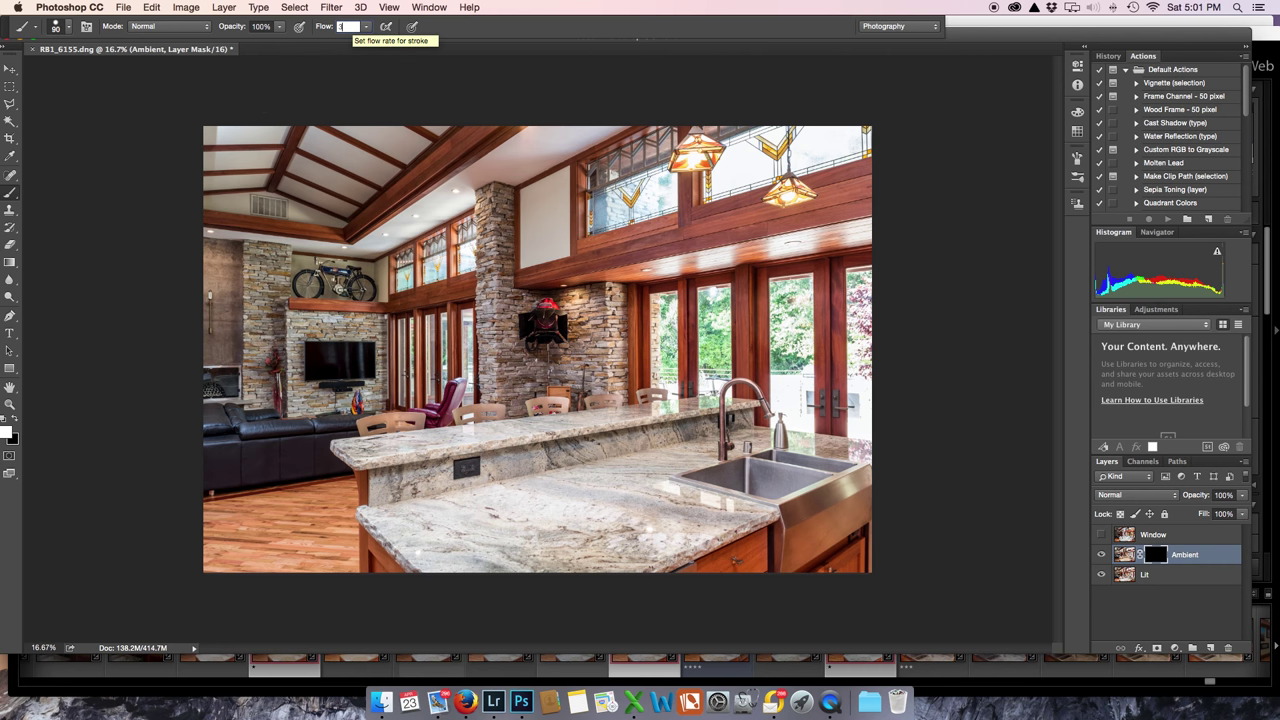
{"action": "key", "text": "Return"}
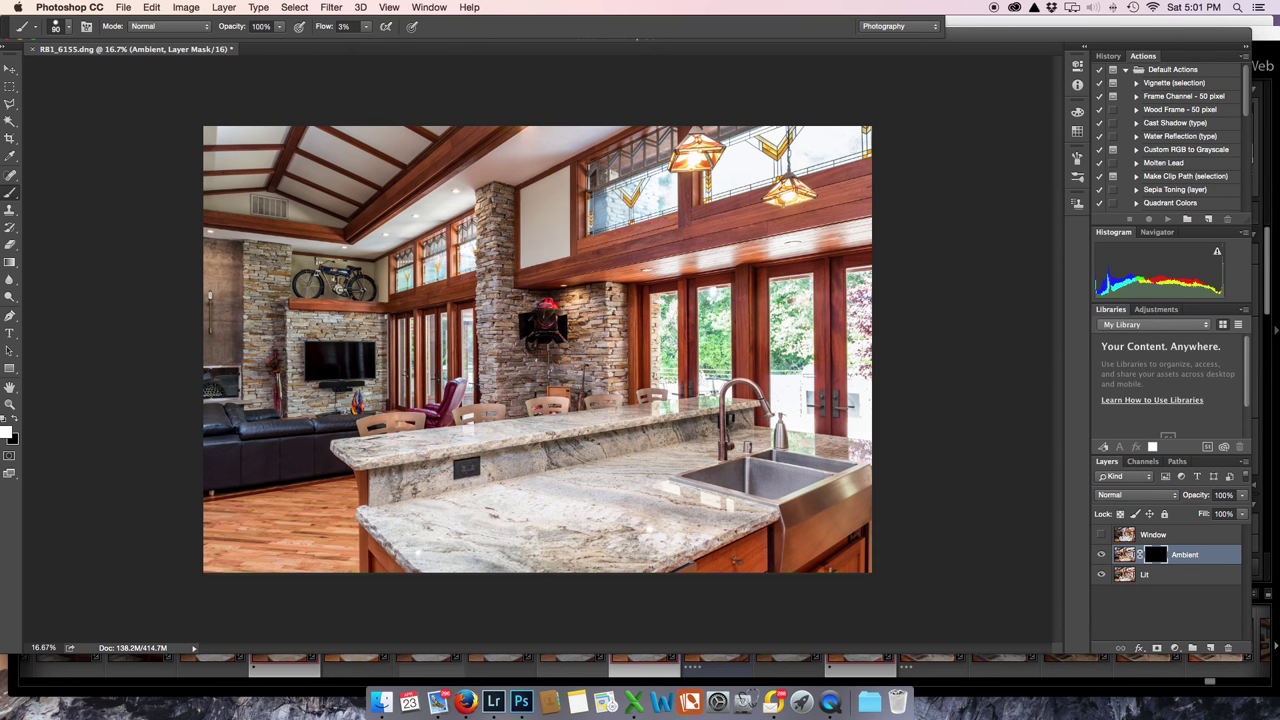
{"action": "right_click", "coordinate": [568, 319]}
{"action": "left_click", "coordinate": [610, 408]}
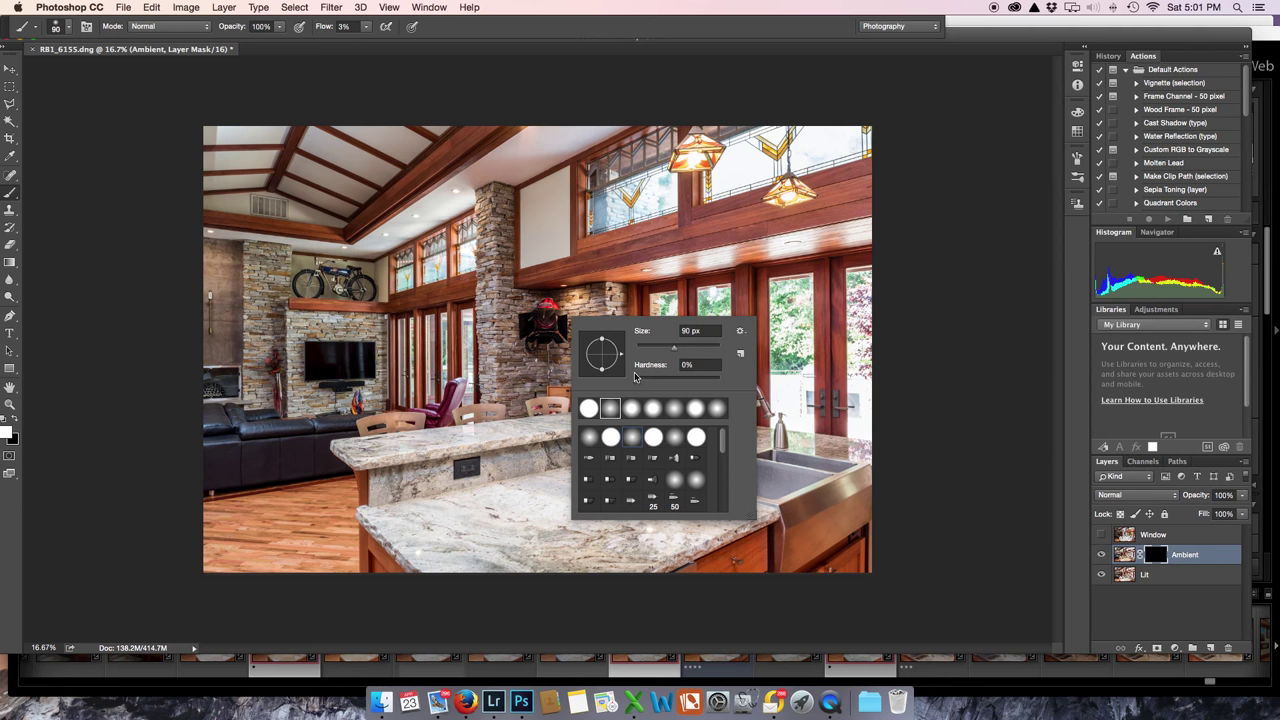
{"action": "key", "text": "Return"}
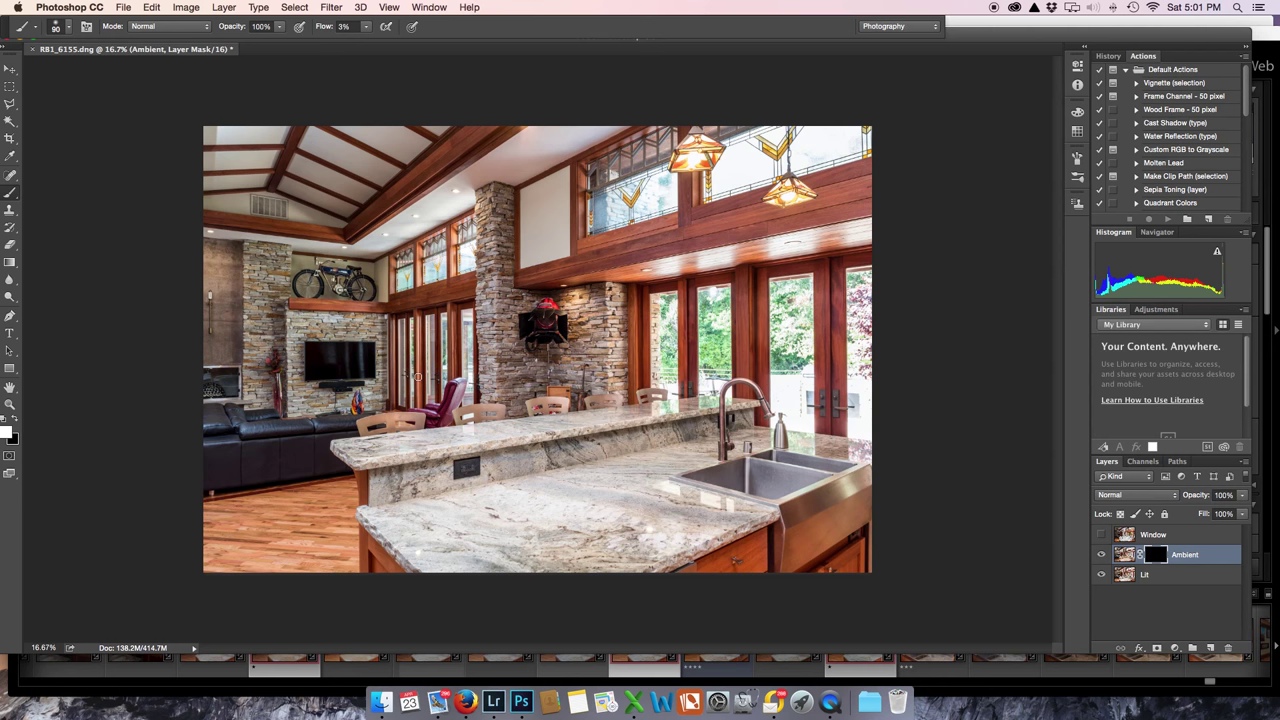
Step: Zoom in, enlarge the brush to 800 px, and toggle the Window and Ambient layers to compare
{"action": "key", "text": "super+equal"}
{"action": "key", "text": "super+equal"}
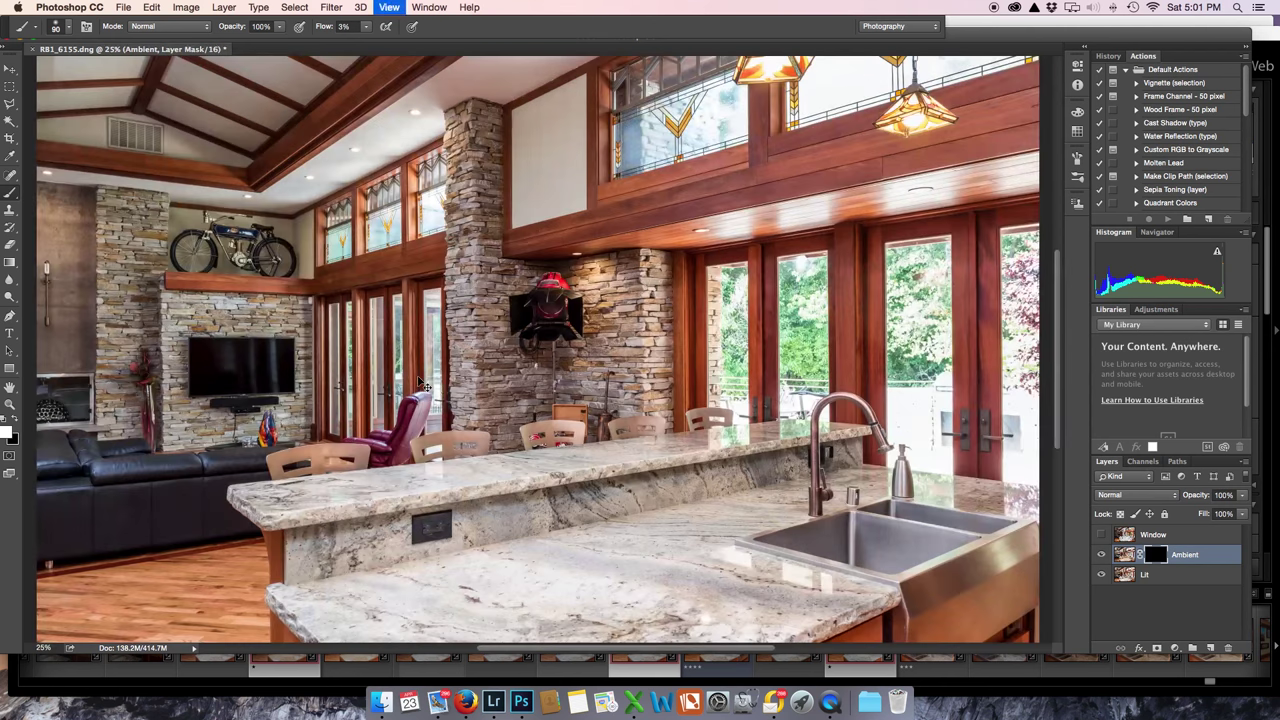
{"action": "scroll", "coordinate": [551, 472], "scroll_direction": "up", "scroll_amount": 5}
{"action": "scroll", "coordinate": [551, 472], "scroll_direction": "up", "scroll_amount": 3}
{"action": "scroll", "coordinate": [551, 472], "scroll_direction": "left", "scroll_amount": 3}
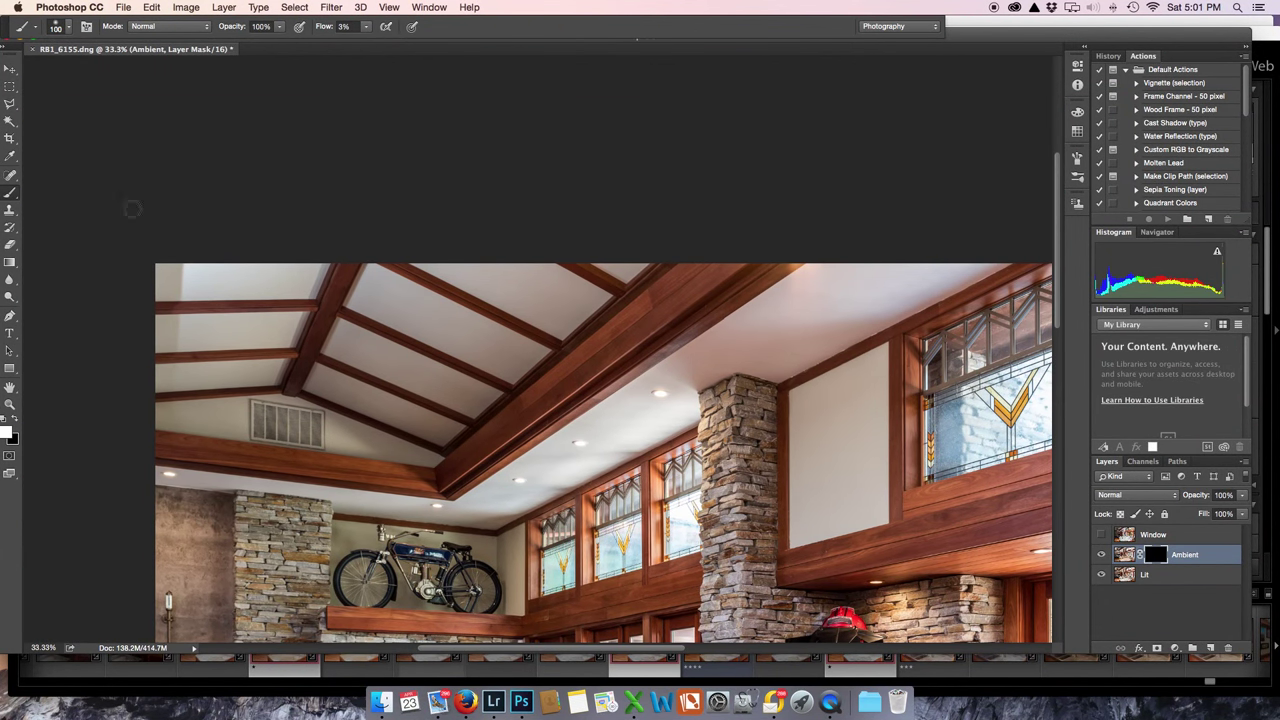
{"action": "key", "text": "bracketright"}
{"action": "key", "text": "bracketright"}
{"action": "key", "text": "bracketright"}
{"action": "key", "text": "bracketright"}
{"action": "key", "text": "bracketright"}
{"action": "key", "text": "bracketright"}
{"action": "key", "text": "bracketright"}
{"action": "key", "text": "bracketright"}
{"action": "key", "text": "bracketright"}
{"action": "key", "text": "bracketright"}
{"action": "key", "text": "bracketright"}
{"action": "key", "text": "bracketright"}
{"action": "key", "text": "bracketright"}
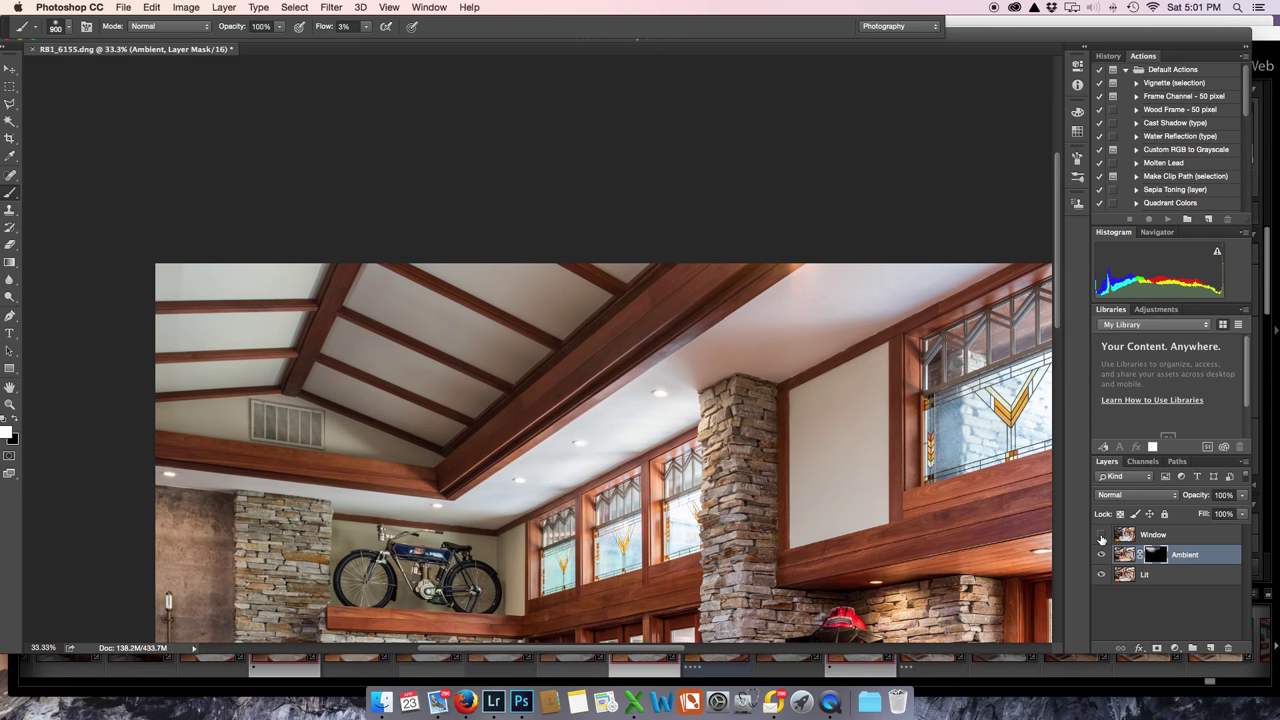
{"action": "left_click", "coordinate": [1101, 535]}
{"action": "left_click", "coordinate": [1101, 535]}
{"action": "left_click", "coordinate": [1102, 555]}
{"action": "left_click", "coordinate": [1102, 555]}
{"action": "left_click", "coordinate": [1102, 555]}
{"action": "left_click", "coordinate": [1102, 555]}
Step: Frame the sofa at 66.7% zoom and shrink the brush to 250 px
{"action": "left_click_drag", "start_coordinate": [460, 608], "coordinate": [474, 227]}
{"action": "left_click_drag", "start_coordinate": [402, 462], "coordinate": [641, 390]}
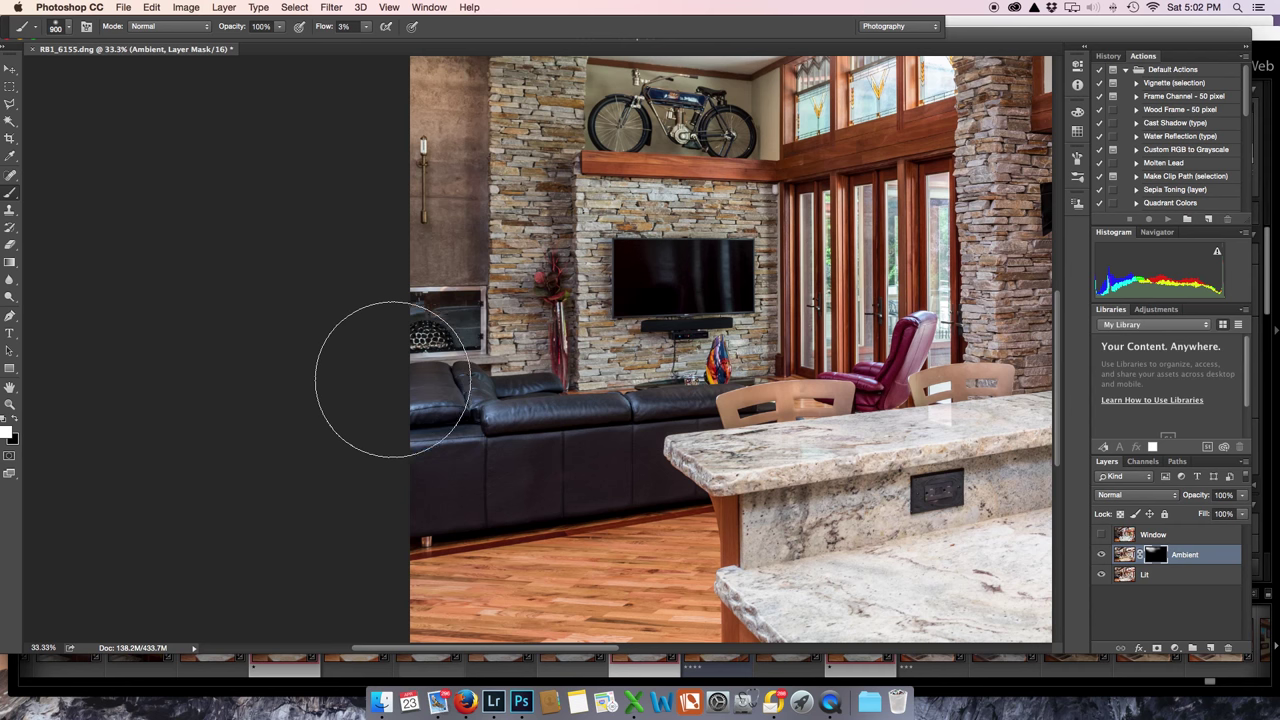
{"action": "key", "text": "bracketleft"}
{"action": "key", "text": "bracketleft"}
{"action": "key", "text": "bracketleft"}
{"action": "key", "text": "bracketleft"}
{"action": "key", "text": "bracketleft"}
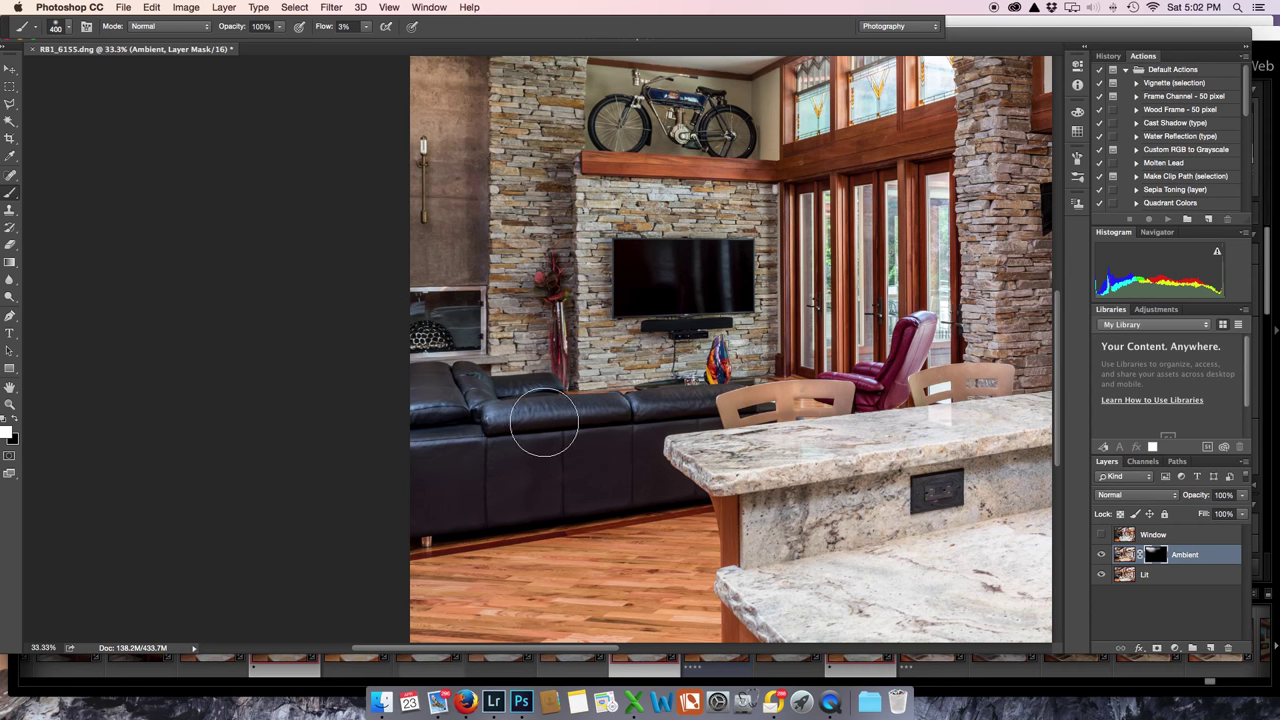
{"action": "key", "text": "super+plus"}
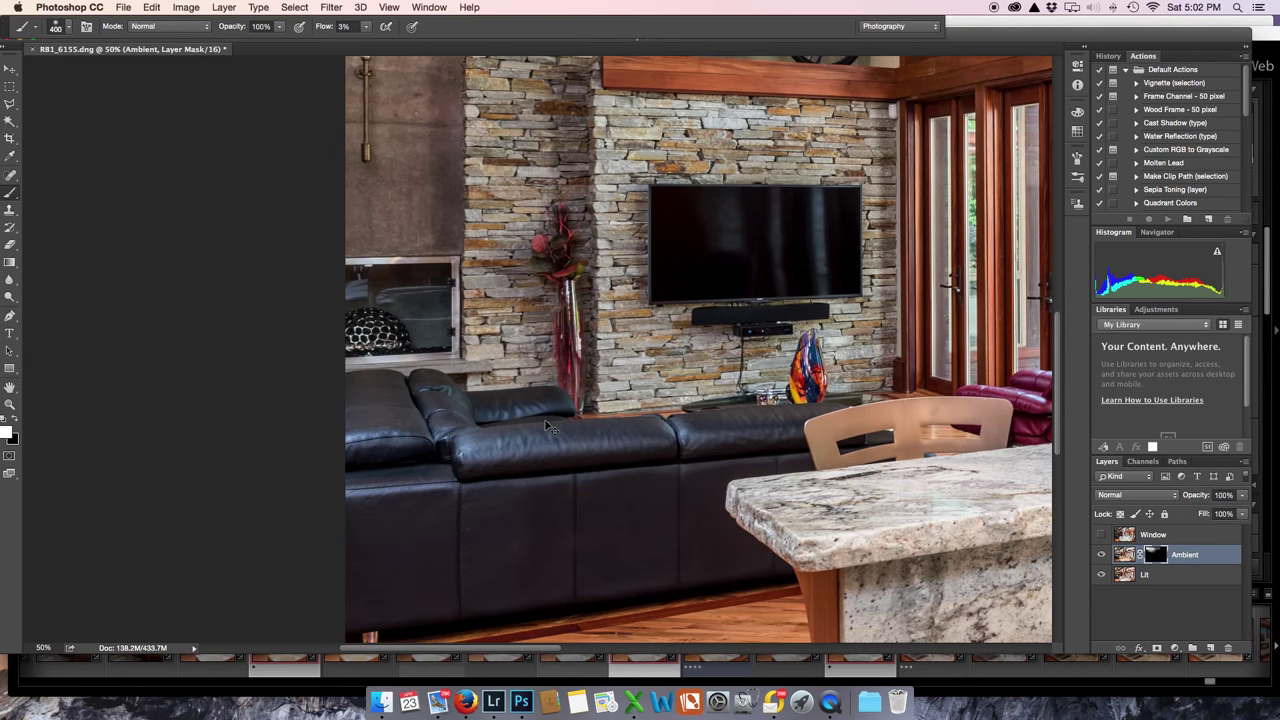
{"action": "scroll", "coordinate": [547, 427], "scroll_direction": "down", "scroll_amount": 5}
{"action": "key", "text": "super+plus"}
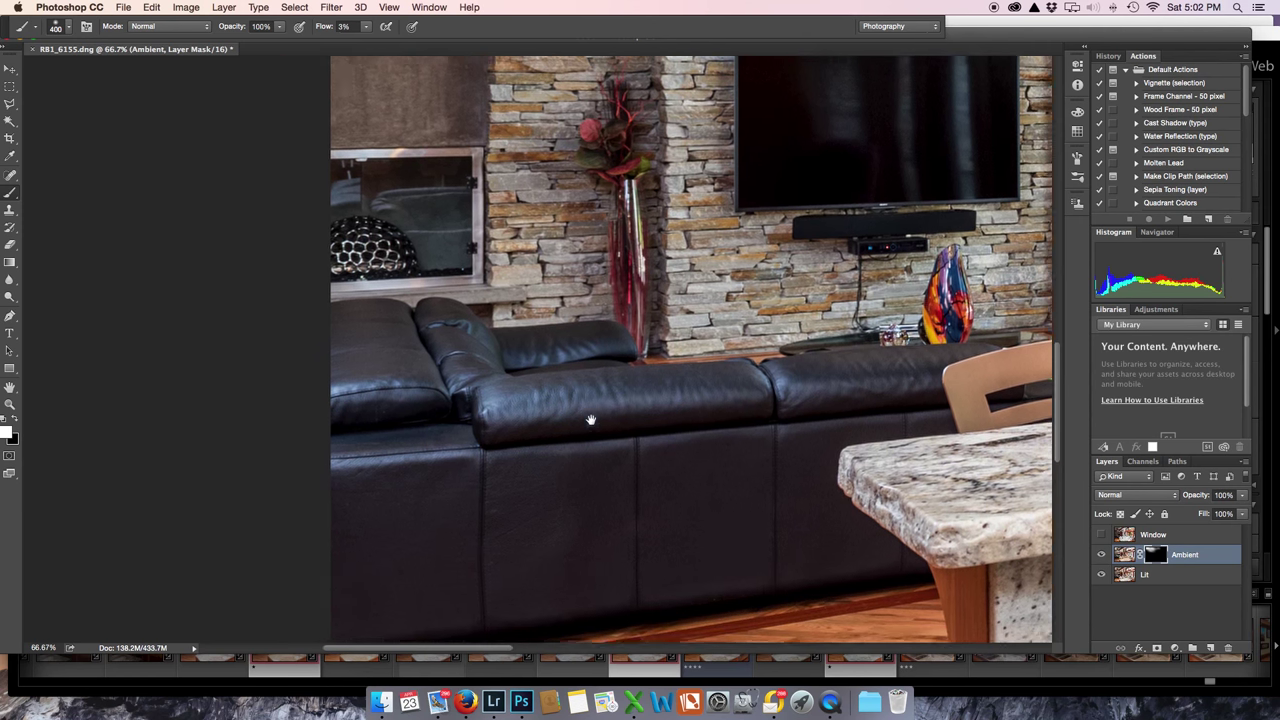
{"action": "scroll", "coordinate": [590, 420], "scroll_direction": "down", "scroll_amount": 2}
{"action": "key", "text": "bracketleft"}
{"action": "key", "text": "bracketleft"}
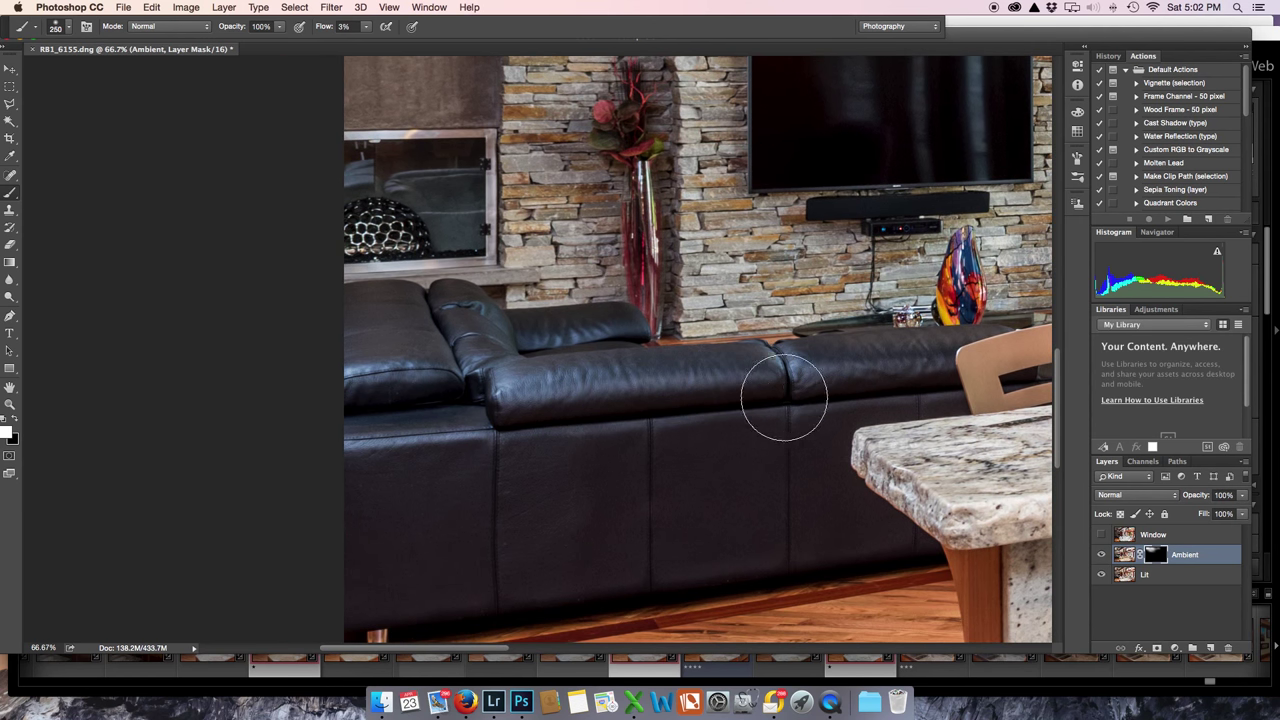
Step: Paint Ambient back in over the sofa, fireplace glass, vase and stone wall
{"action": "mouse_move", "coordinate": [784, 397]}
{"action": "left_mouse_down"}
{"action": "mouse_move", "coordinate": [329, 423]}
{"action": "mouse_move", "coordinate": [446, 427]}
{"action": "mouse_move", "coordinate": [357, 424]}
{"action": "mouse_move", "coordinate": [373, 437]}
{"action": "mouse_move", "coordinate": [423, 410]}
{"action": "mouse_move", "coordinate": [254, 346]}
{"action": "mouse_move", "coordinate": [413, 396]}
{"action": "mouse_move", "coordinate": [629, 409]}
{"action": "mouse_move", "coordinate": [765, 401]}
{"action": "mouse_move", "coordinate": [740, 382]}
{"action": "mouse_move", "coordinate": [839, 364]}
{"action": "mouse_move", "coordinate": [779, 370]}
{"action": "left_mouse_up"}
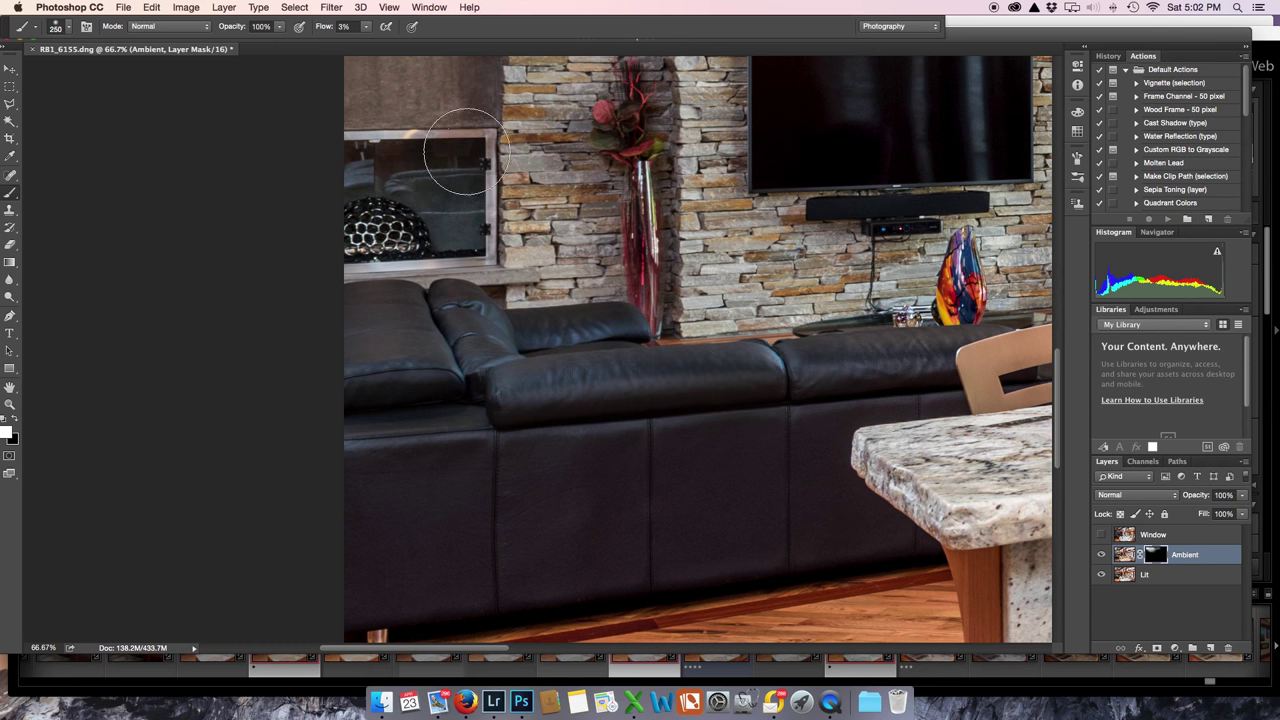
{"action": "mouse_move", "coordinate": [466, 152]}
{"action": "left_mouse_down"}
{"action": "mouse_move", "coordinate": [310, 147]}
{"action": "mouse_move", "coordinate": [467, 182]}
{"action": "mouse_move", "coordinate": [332, 177]}
{"action": "mouse_move", "coordinate": [447, 210]}
{"action": "mouse_move", "coordinate": [446, 240]}
{"action": "mouse_move", "coordinate": [376, 262]}
{"action": "mouse_move", "coordinate": [423, 260]}
{"action": "mouse_move", "coordinate": [430, 206]}
{"action": "mouse_move", "coordinate": [434, 263]}
{"action": "left_mouse_up"}
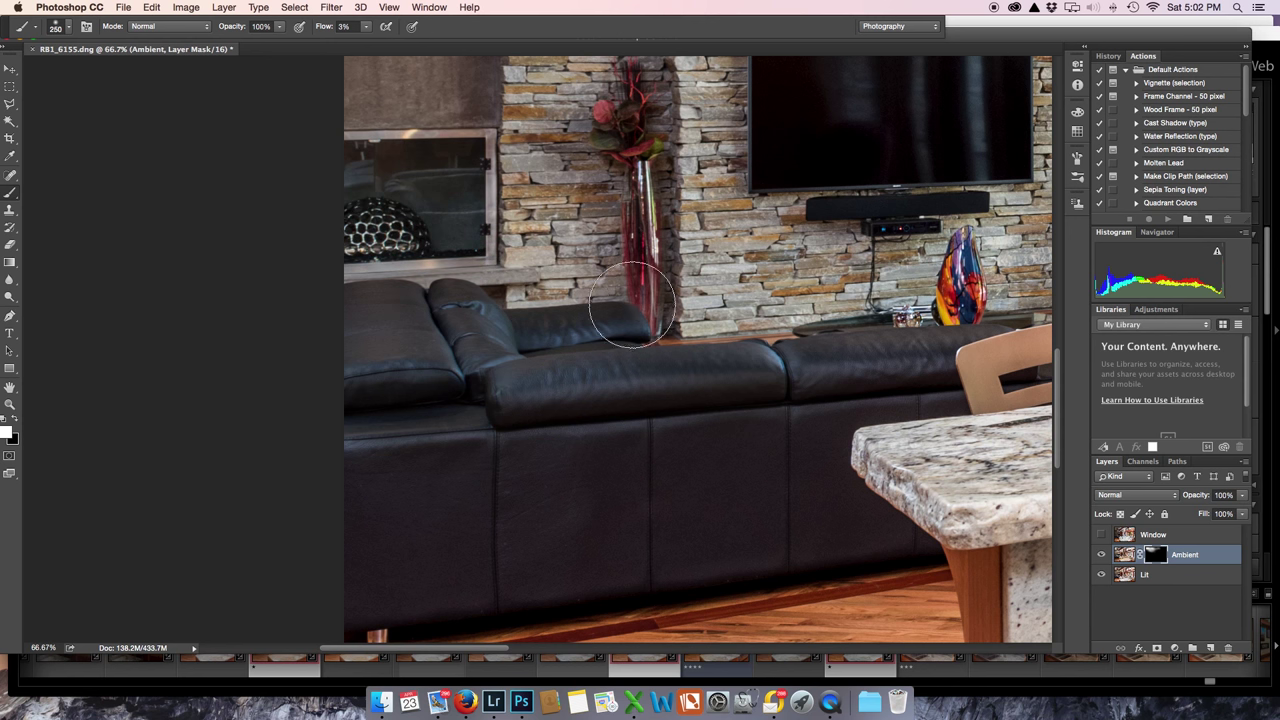
{"action": "mouse_move", "coordinate": [632, 305]}
{"action": "left_mouse_down"}
{"action": "mouse_move", "coordinate": [645, 210]}
{"action": "mouse_move", "coordinate": [613, 215]}
{"action": "mouse_move", "coordinate": [610, 175]}
{"action": "mouse_move", "coordinate": [538, 263]}
{"action": "left_mouse_up"}
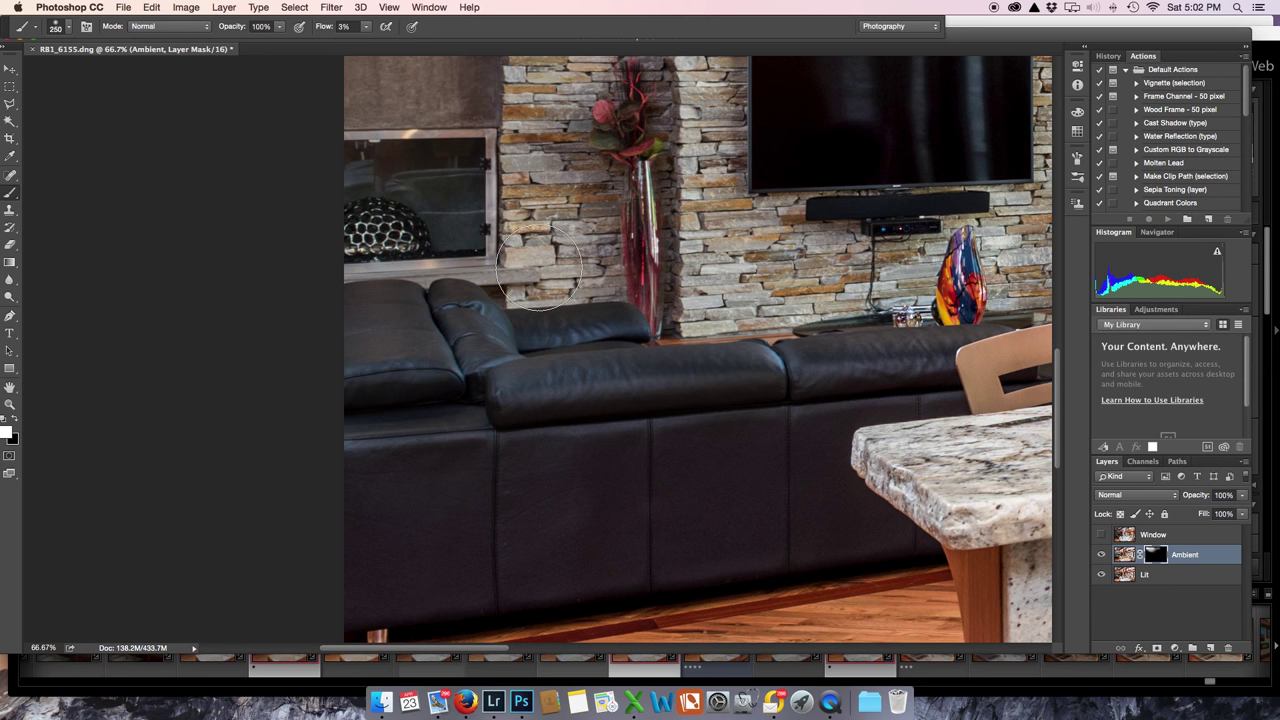
{"action": "scroll", "coordinate": [545, 200], "scroll_direction": "right", "scroll_amount": 10}
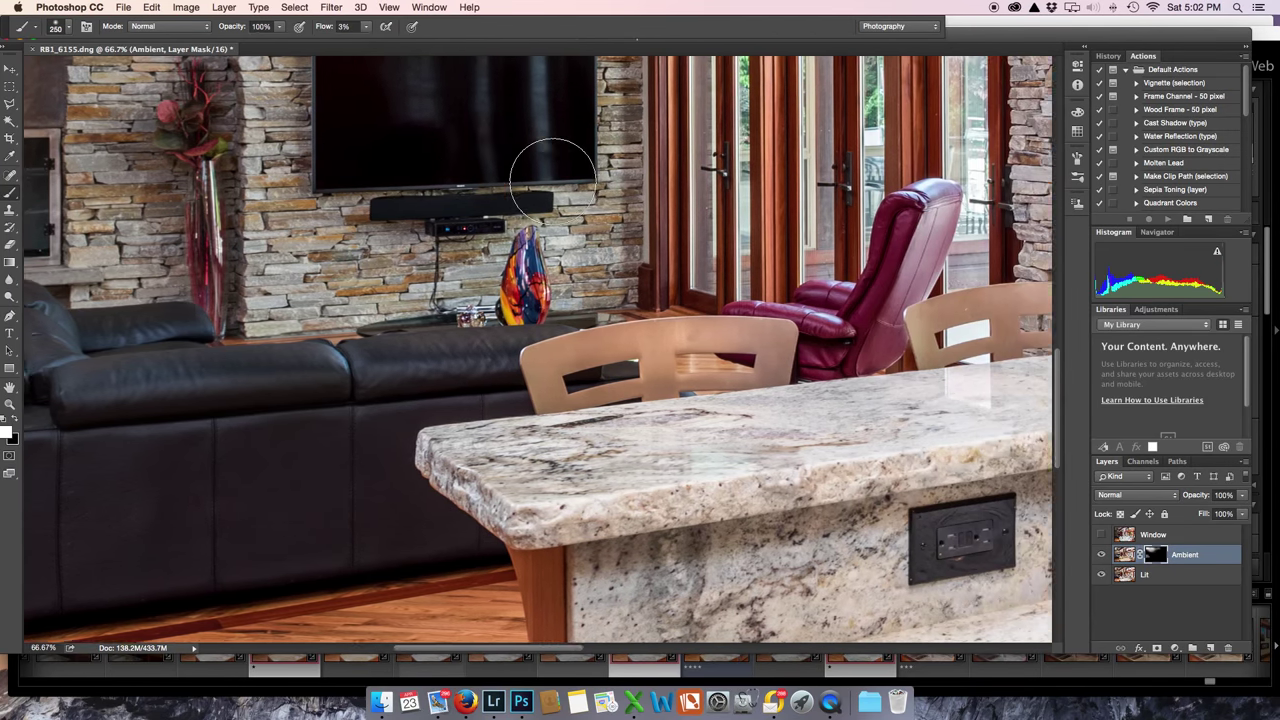
{"action": "scroll", "coordinate": [553, 180], "scroll_direction": "right", "scroll_amount": 15}
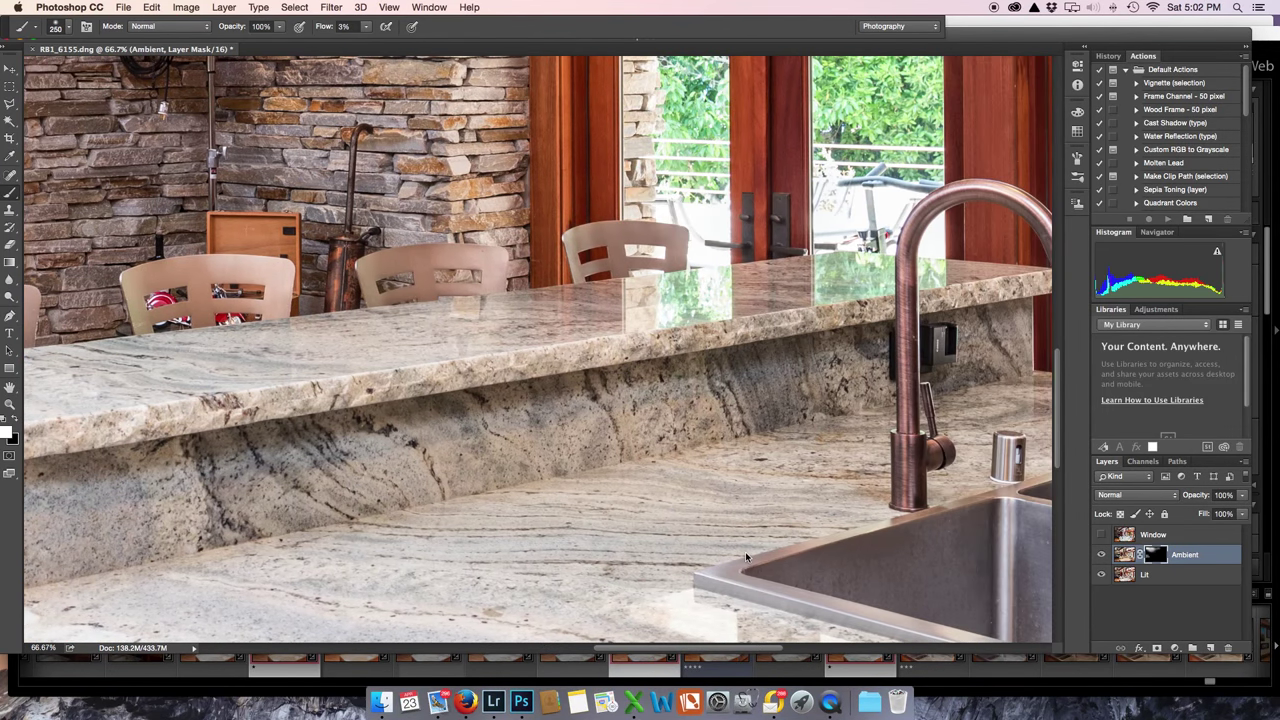
{"action": "scroll", "coordinate": [745, 557], "scroll_direction": "right", "scroll_amount": 15}
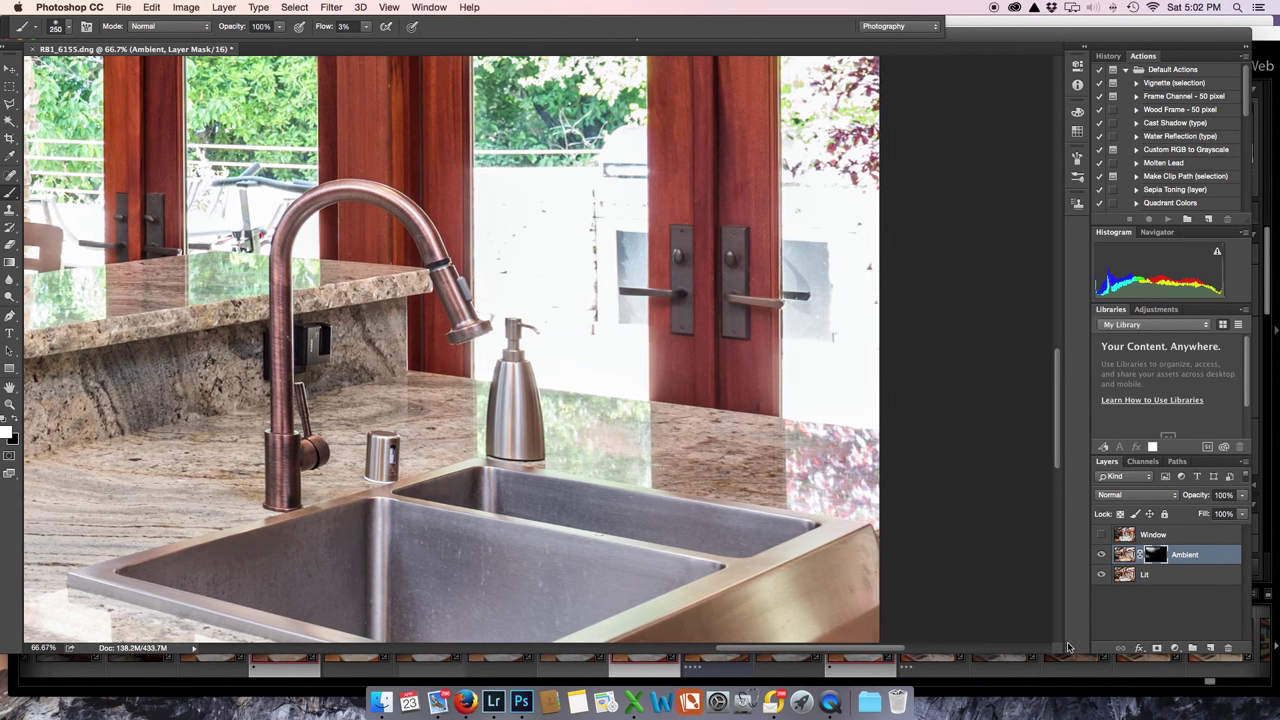
{"action": "left_click_drag", "start_coordinate": [725, 648], "coordinate": [381, 572]}
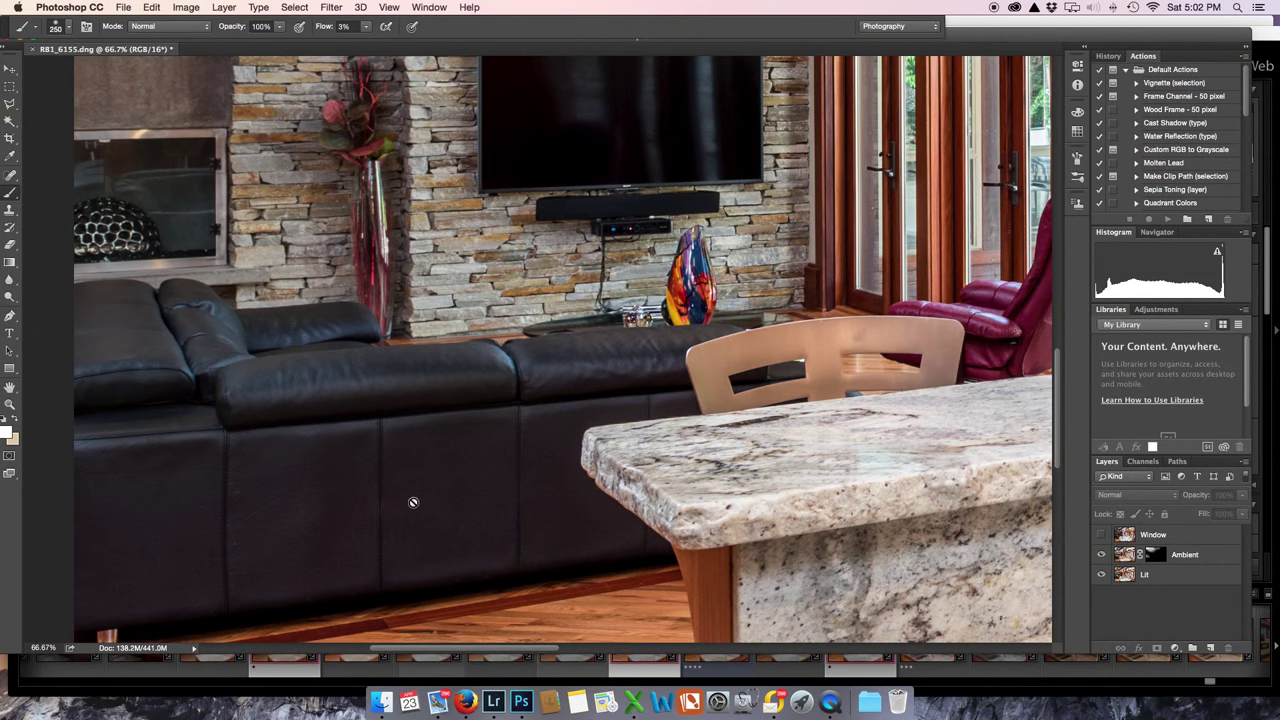
Step: Paint white on the Ambient mask over the TV with a 150 px brush, then zoom out
{"action": "scroll", "coordinate": [465, 630], "scroll_direction": "up", "scroll_amount": 10}
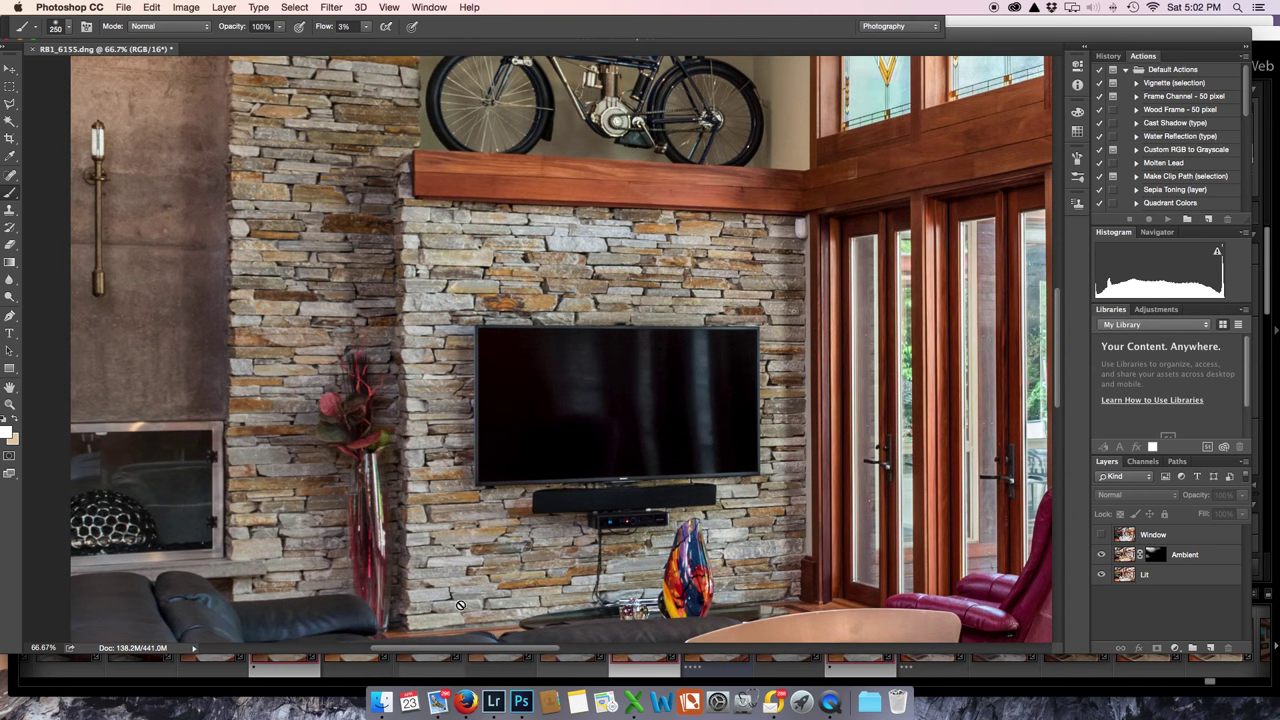
{"action": "left_click", "coordinate": [1154, 556]}
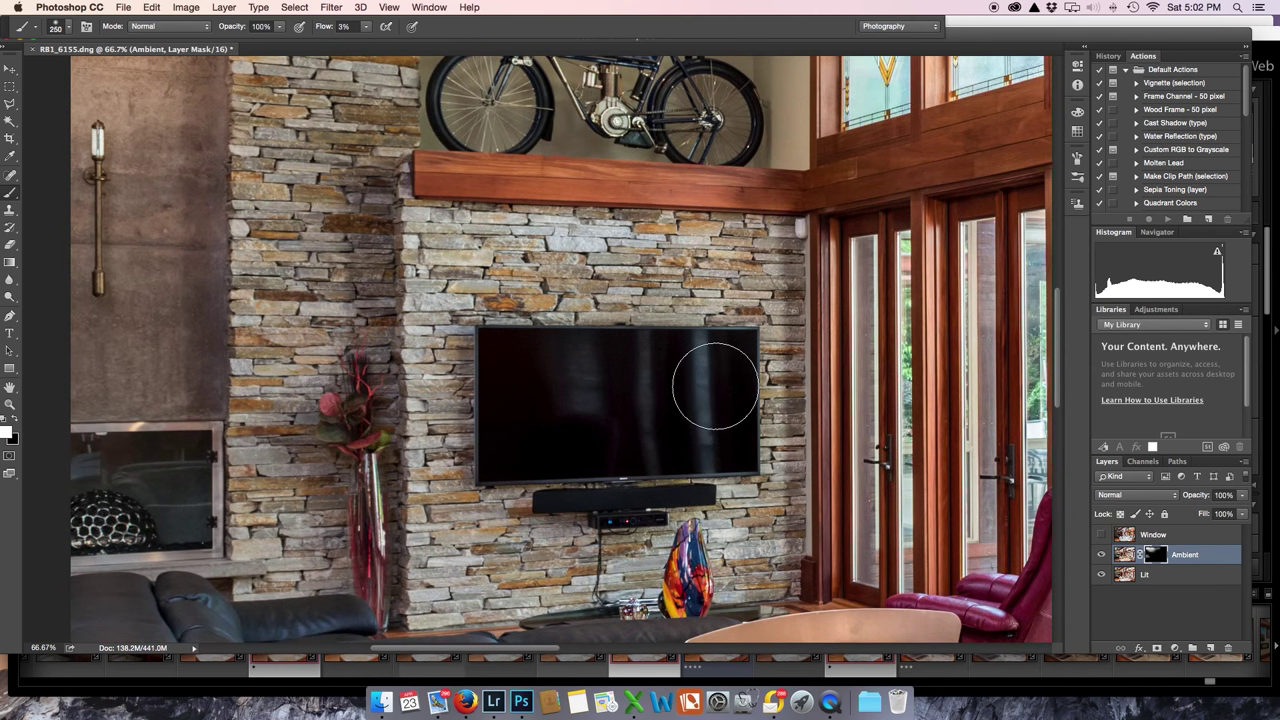
{"action": "key", "text": "bracketleft"}
{"action": "key", "text": "bracketleft"}
{"action": "key", "text": "bracketleft"}
{"action": "key", "text": "bracketleft"}
{"action": "key", "text": "bracketleft"}
{"action": "key", "text": "bracketleft"}
{"action": "key", "text": "bracketleft"}
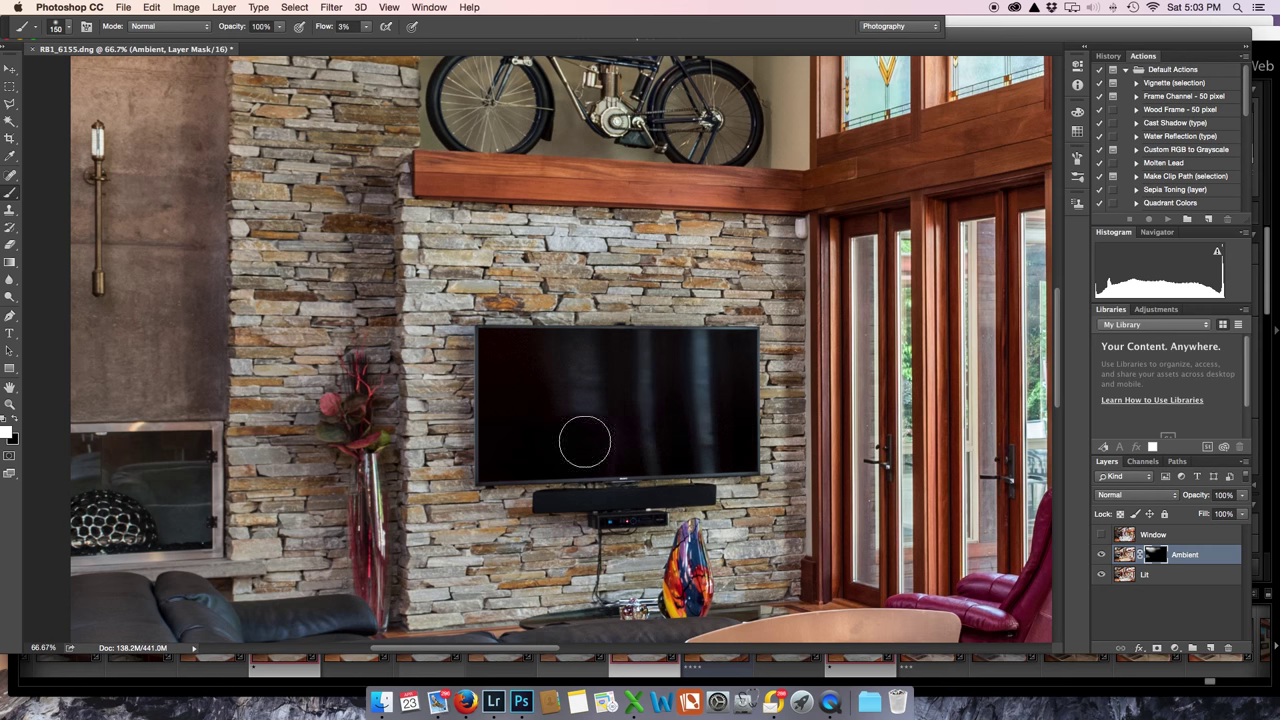
{"action": "left_click_drag", "start_coordinate": [681, 422], "coordinate": [680, 423]}
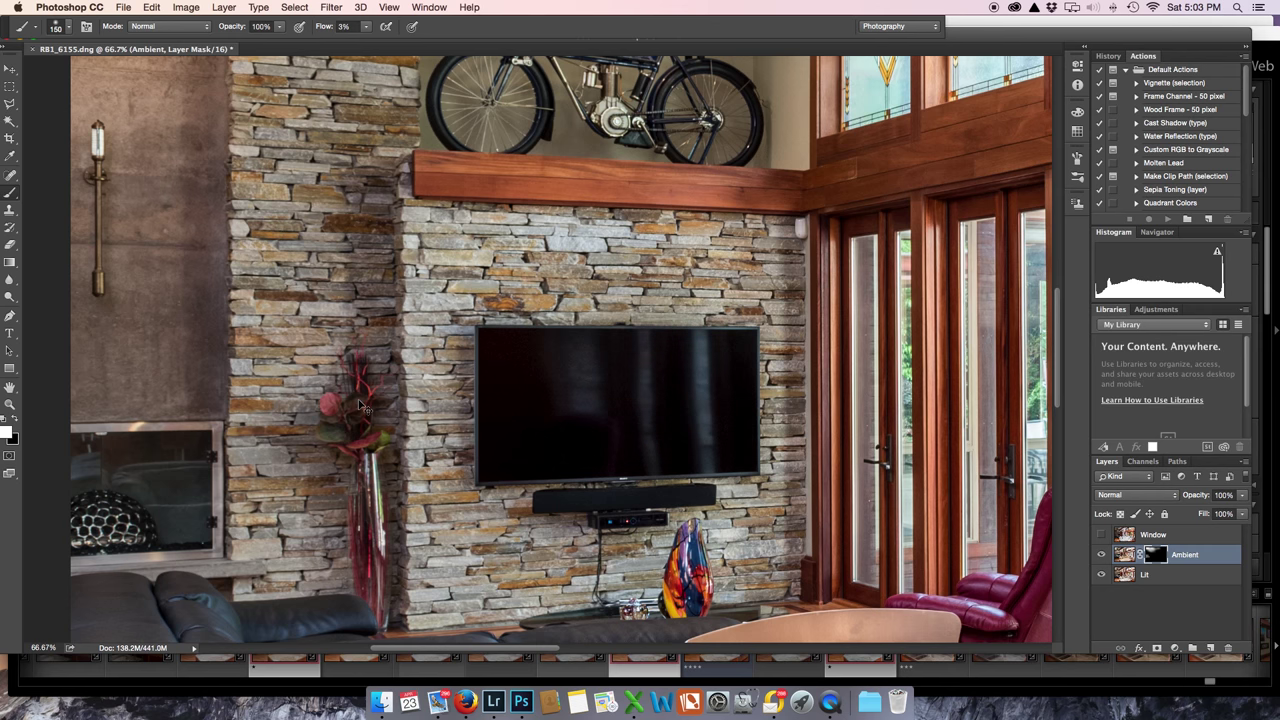
{"action": "key", "text": "ctrl+minus"}
{"action": "key", "text": "ctrl+minus"}
{"action": "key", "text": "ctrl+minus"}
{"action": "key", "text": "ctrl+minus"}
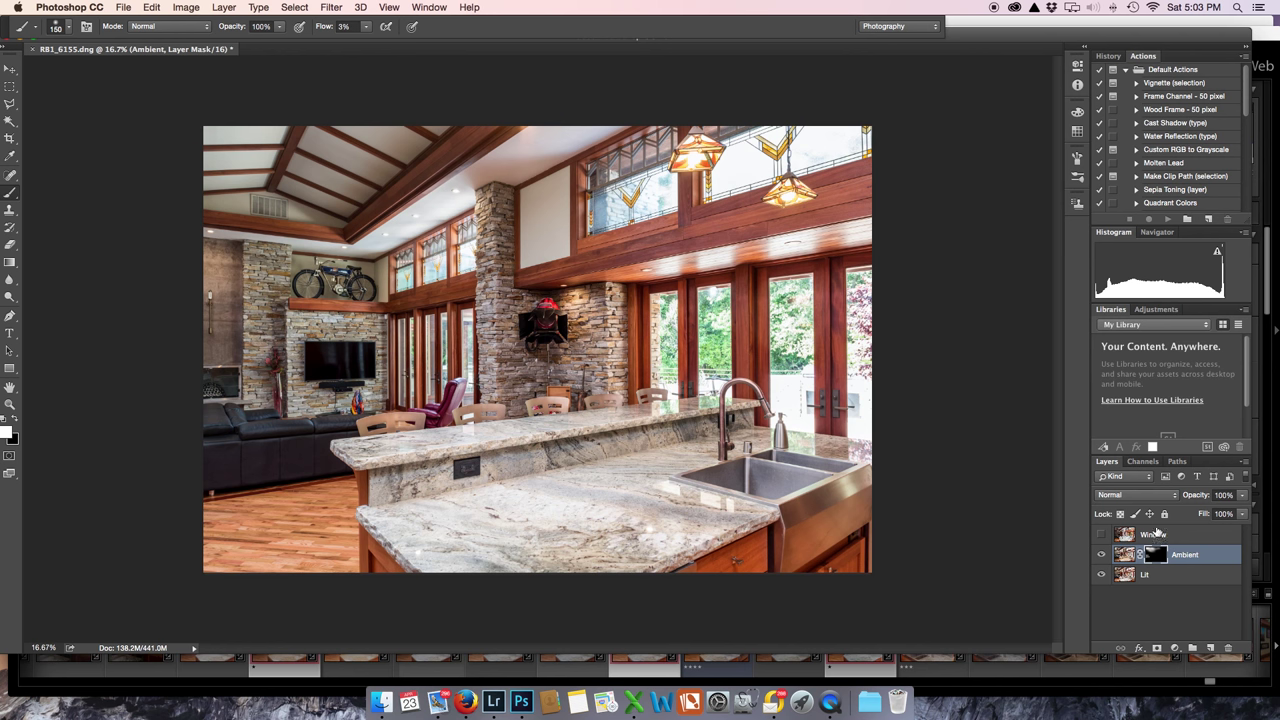
Step: Move the Window layer below Ambient, show it, compare Ambient off and on, and add a hide-all mask
{"action": "left_click_drag", "start_coordinate": [1154, 534], "coordinate": [1146, 558]}
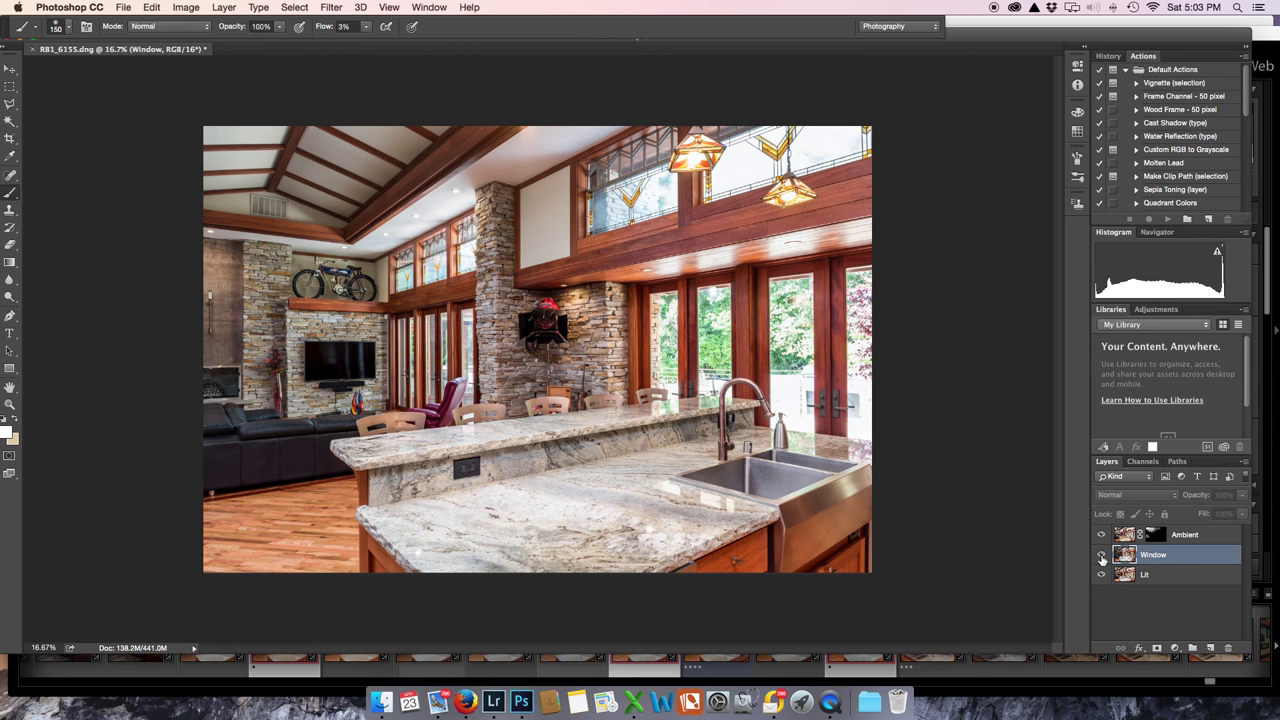
{"action": "left_click", "coordinate": [1101, 555]}
{"action": "left_click", "coordinate": [1102, 536]}
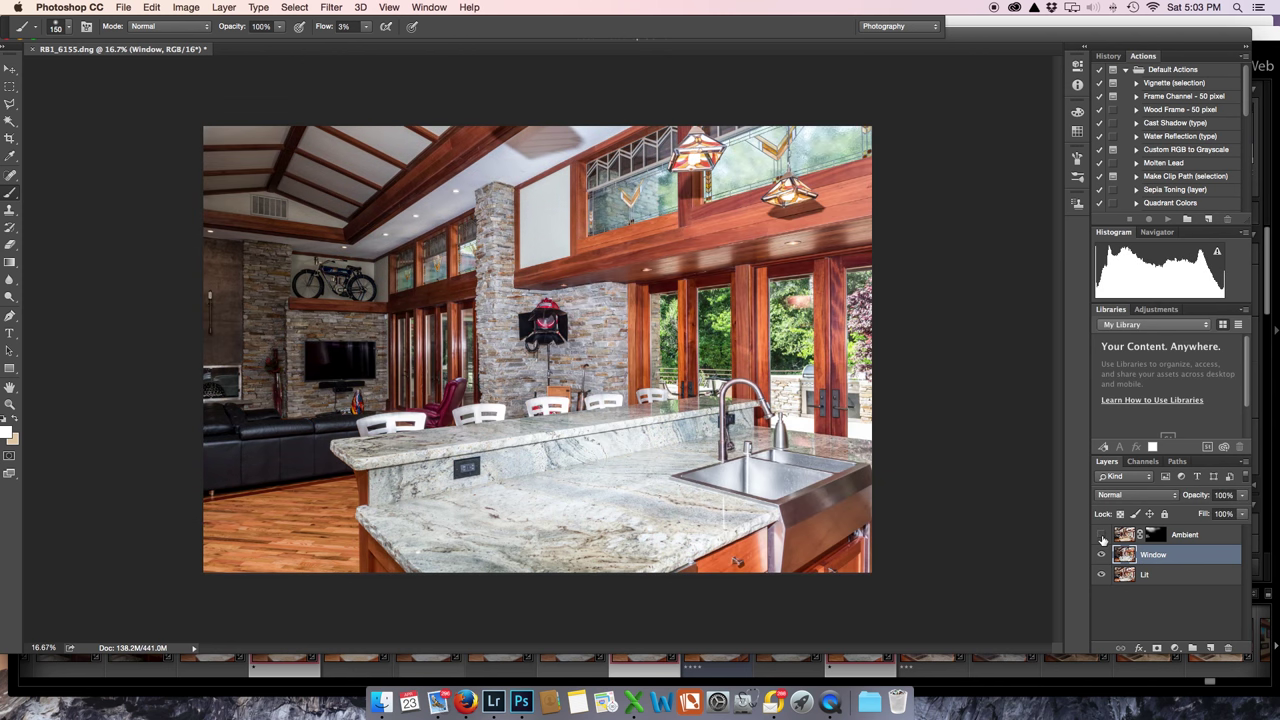
{"action": "left_click", "coordinate": [1102, 537]}
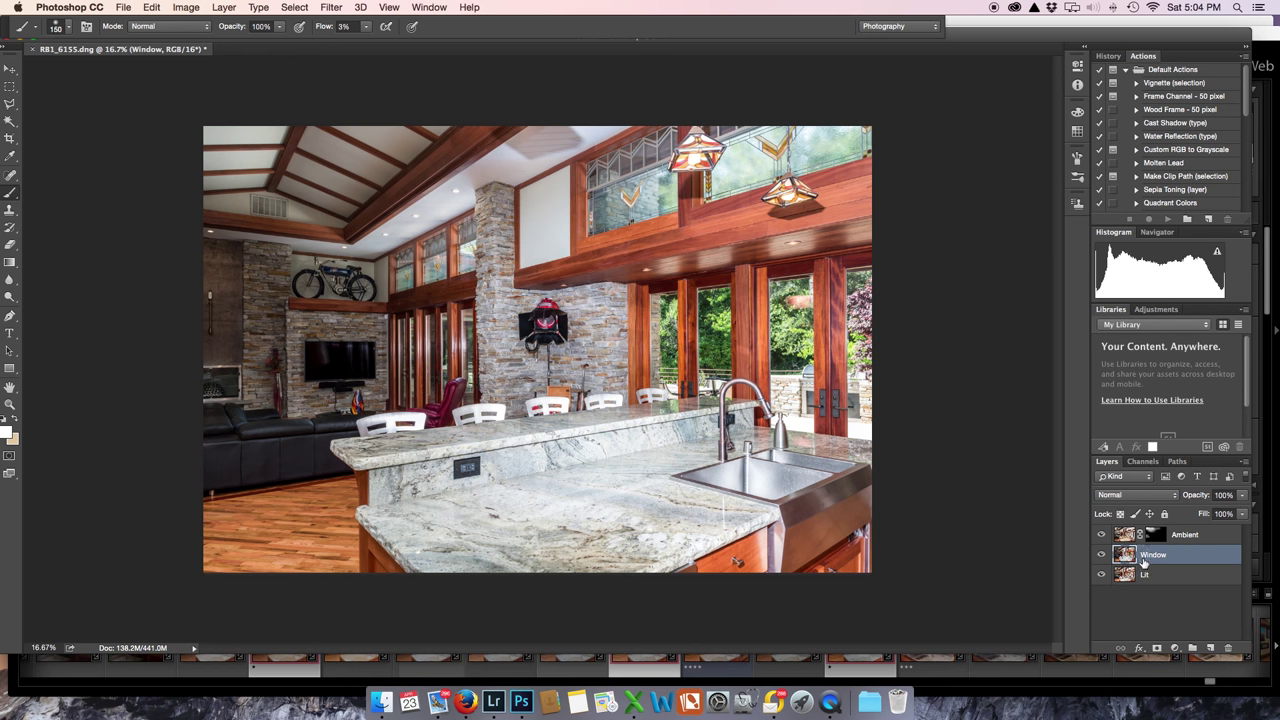
{"action": "left_click", "coordinate": [1156, 649], "text": "alt"}
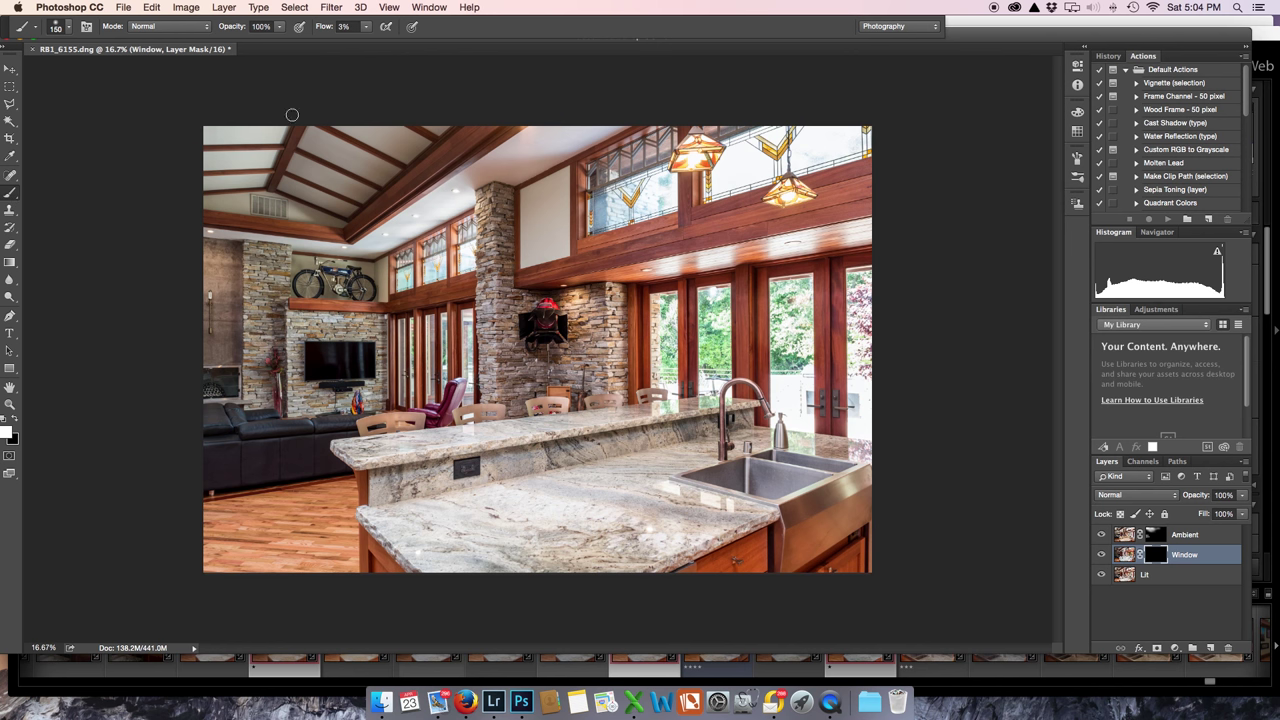
Step: Choose a round brush preset and set the brush flow to 100%
{"action": "right_click", "coordinate": [346, 203]}
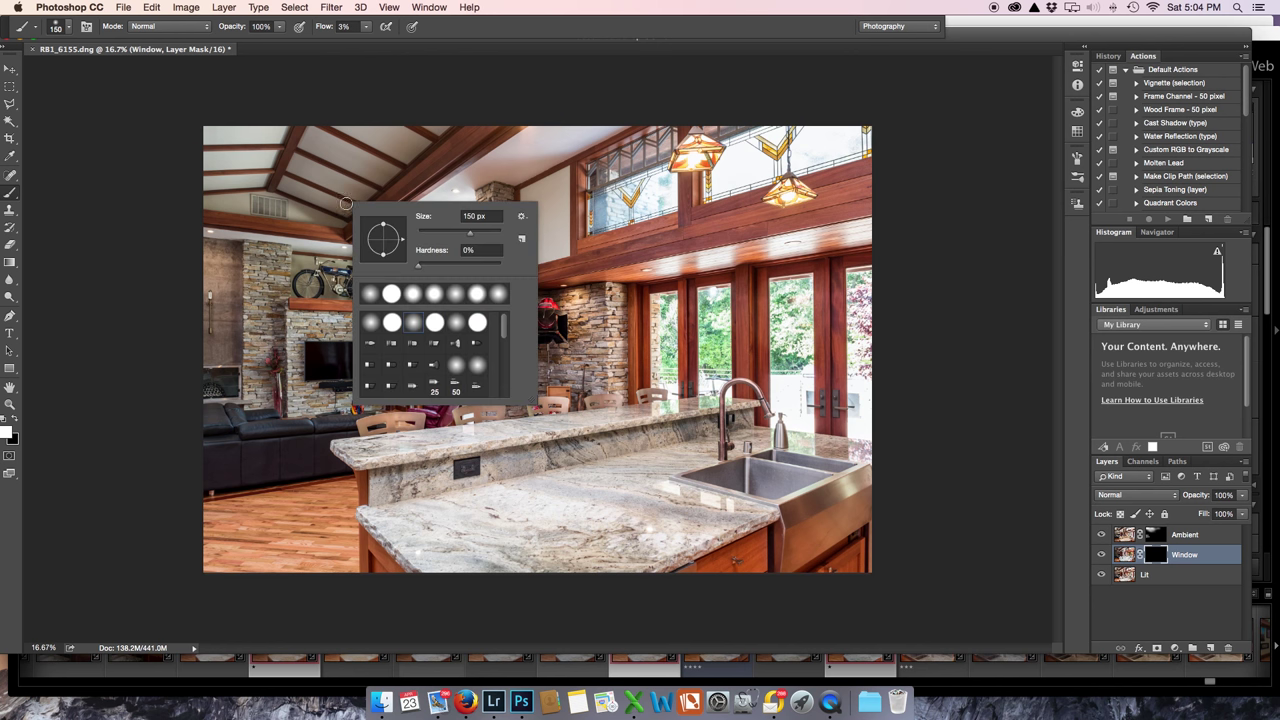
{"action": "left_click", "coordinate": [392, 328]}
{"action": "key", "text": "Return"}
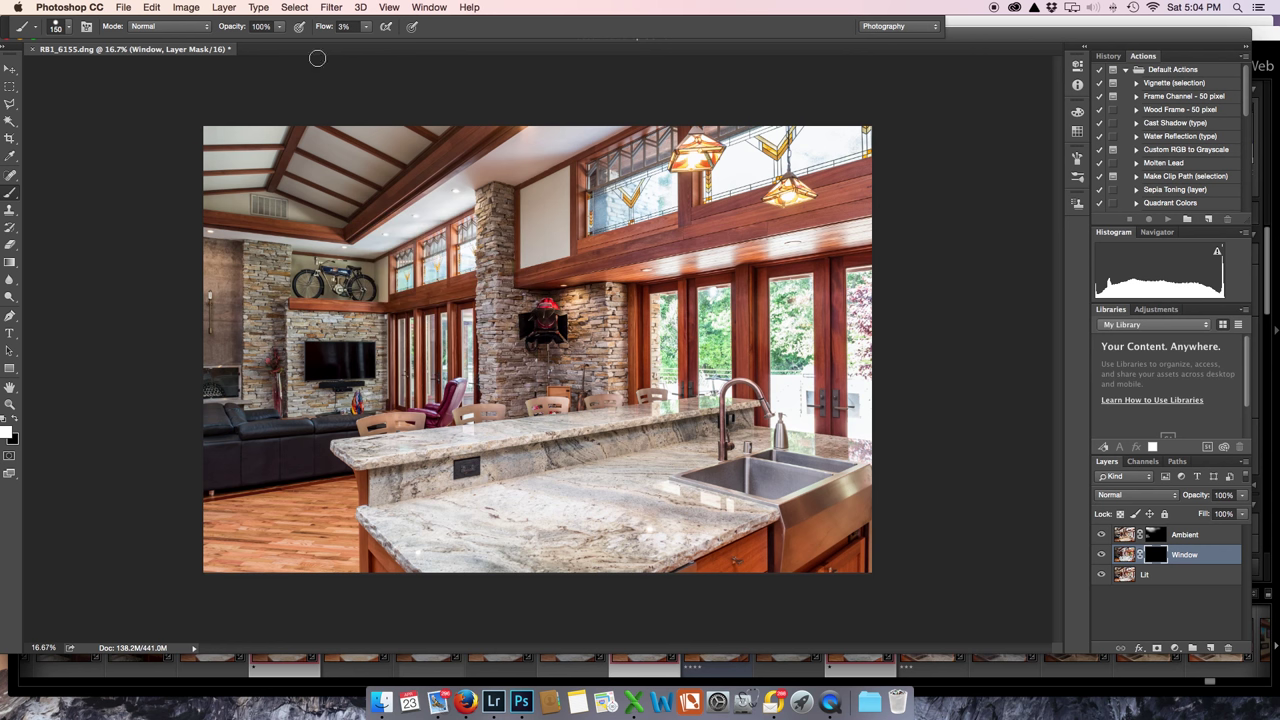
{"action": "left_click", "coordinate": [347, 27]}
{"action": "key", "text": "Return"}
Step: Zoom in on the right-hand doors and try a mask stroke over them, then undo it
{"action": "key", "text": "super+minus"}
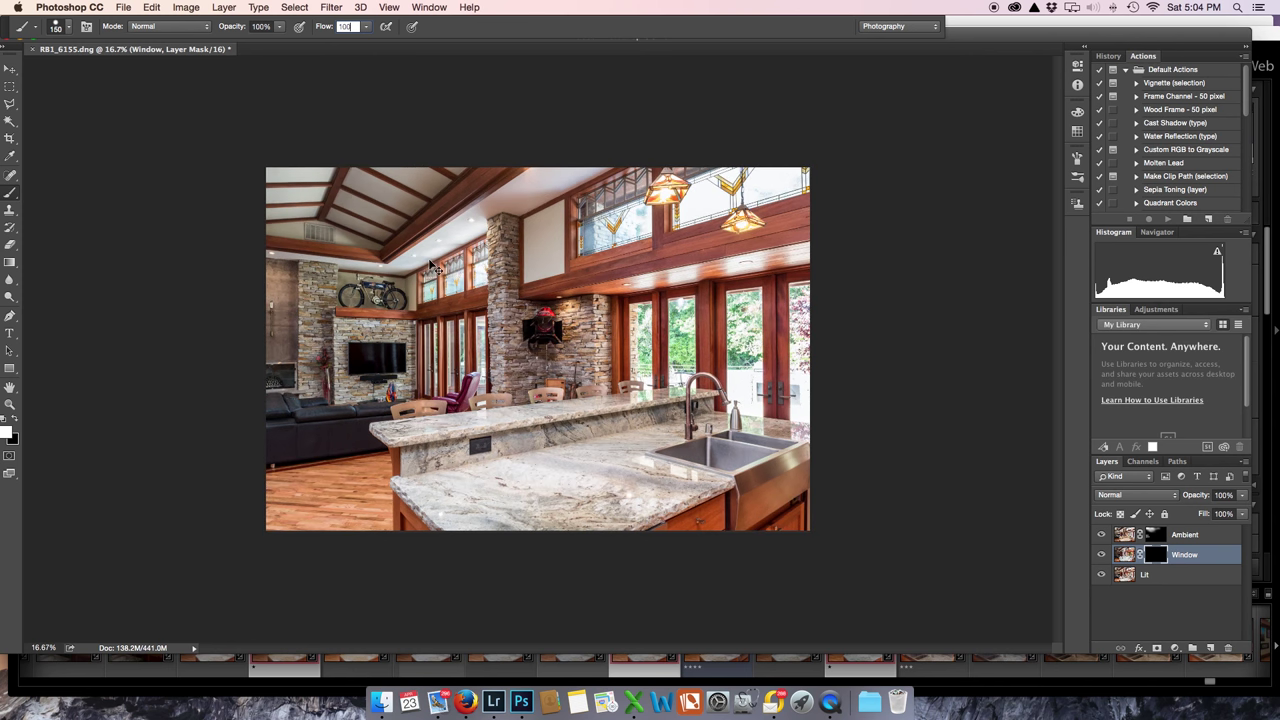
{"action": "key", "text": "super+equal"}
{"action": "key", "text": "super+equal"}
{"action": "key", "text": "super+equal"}
{"action": "key", "text": "super+equal"}
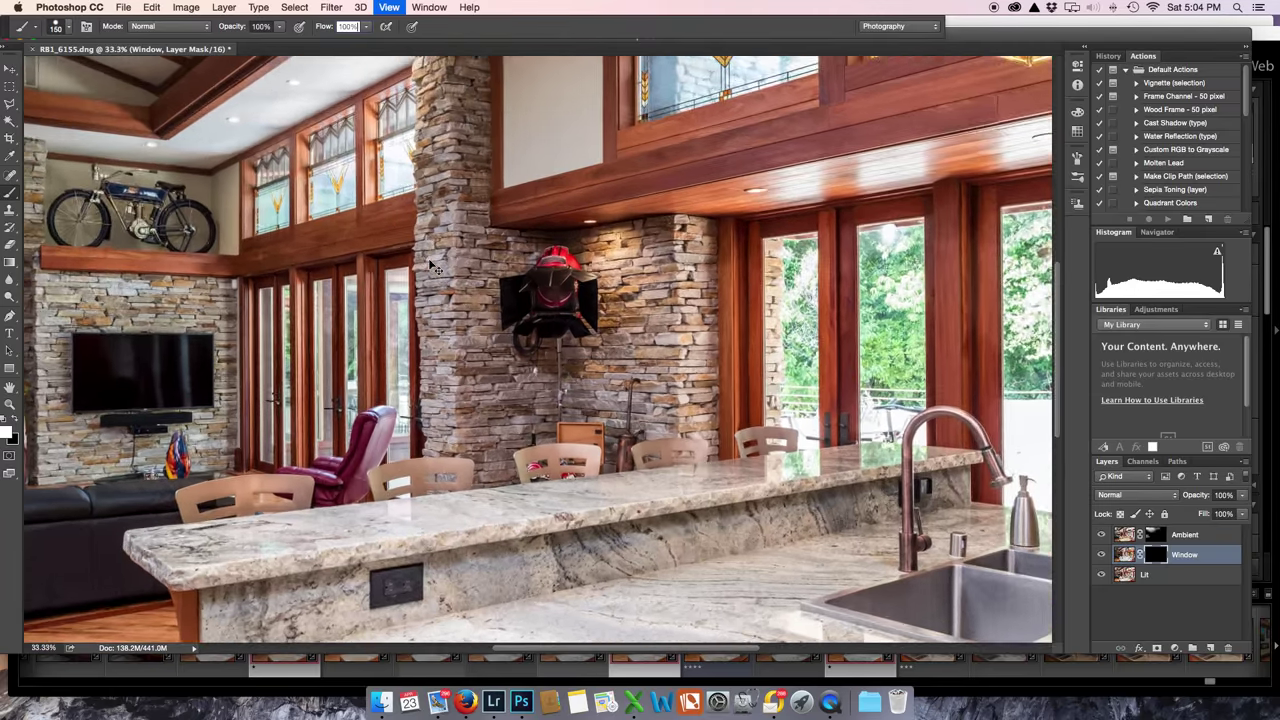
{"action": "scroll", "coordinate": [561, 176], "scroll_direction": "right", "scroll_amount": 15}
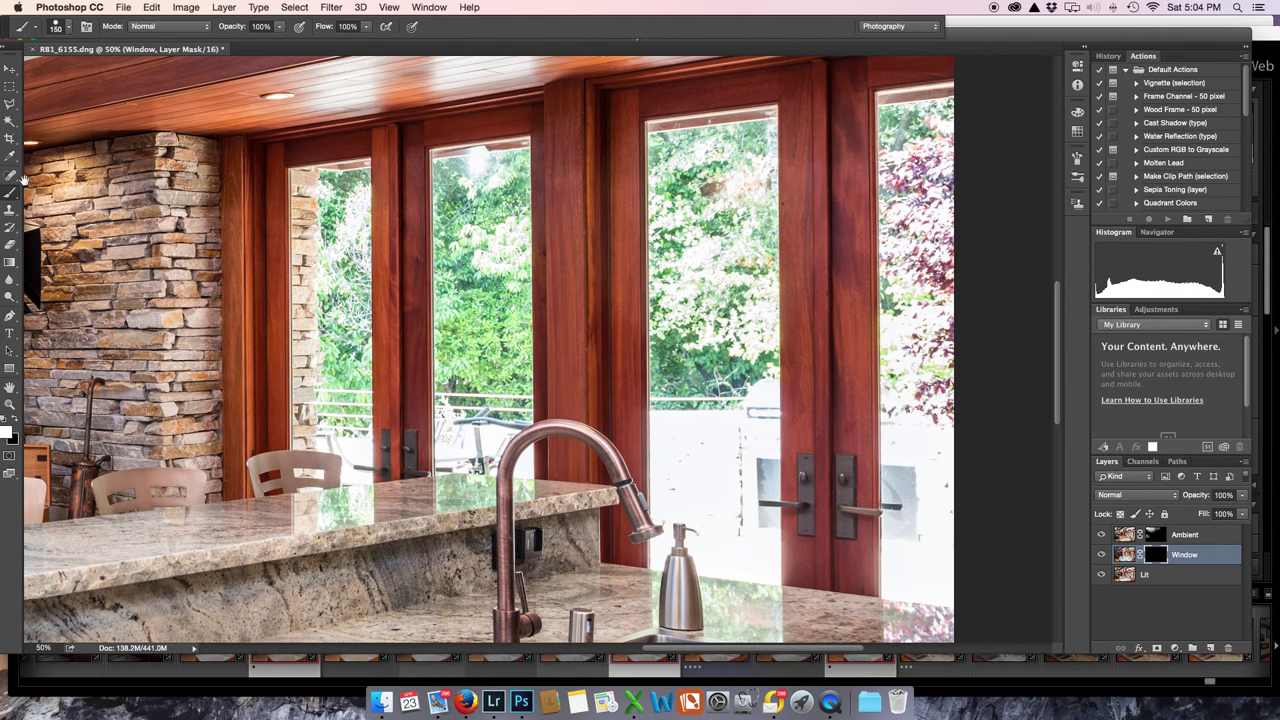
{"action": "scroll", "coordinate": [187, 214], "scroll_direction": "down", "scroll_amount": 5}
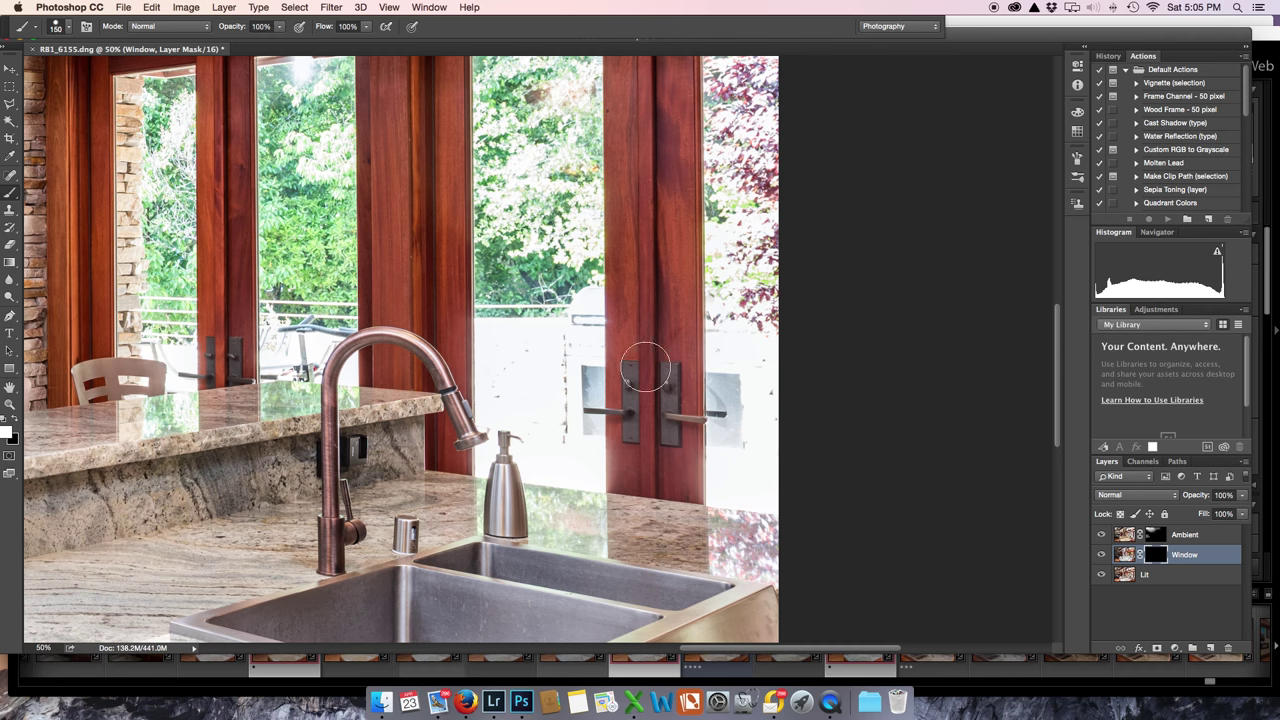
{"action": "mouse_move", "coordinate": [457, 300]}
{"action": "left_mouse_down"}
{"action": "mouse_move", "coordinate": [452, 422]}
{"action": "mouse_move", "coordinate": [476, 279]}
{"action": "mouse_move", "coordinate": [453, 433]}
{"action": "mouse_move", "coordinate": [430, 372]}
{"action": "mouse_move", "coordinate": [431, 280]}
{"action": "mouse_move", "coordinate": [401, 355]}
{"action": "left_mouse_up"}
{"action": "key", "text": "super+z"}
Step: Set the Window layer to Darken and paint its mask over the door glass with a 300 px brush
{"action": "left_click", "coordinate": [1164, 497]}
{"action": "left_click", "coordinate": [1130, 525]}
{"action": "key", "text": "bracketright"}
{"action": "key", "text": "bracketright"}
{"action": "key", "text": "bracketright"}
{"action": "key", "text": "bracketright"}
{"action": "mouse_move", "coordinate": [548, 268]}
{"action": "left_mouse_down"}
{"action": "mouse_move", "coordinate": [508, 280]}
{"action": "mouse_move", "coordinate": [495, 390]}
{"action": "mouse_move", "coordinate": [495, 408]}
{"action": "mouse_move", "coordinate": [533, 418]}
{"action": "mouse_move", "coordinate": [472, 440]}
{"action": "mouse_move", "coordinate": [530, 457]}
{"action": "mouse_move", "coordinate": [583, 452]}
{"action": "mouse_move", "coordinate": [586, 382]}
{"action": "mouse_move", "coordinate": [581, 496]}
{"action": "mouse_move", "coordinate": [638, 529]}
{"action": "mouse_move", "coordinate": [788, 552]}
{"action": "mouse_move", "coordinate": [637, 529]}
{"action": "mouse_move", "coordinate": [455, 478]}
{"action": "mouse_move", "coordinate": [455, 349]}
{"action": "mouse_move", "coordinate": [499, 293]}
{"action": "mouse_move", "coordinate": [597, 349]}
{"action": "mouse_move", "coordinate": [614, 403]}
{"action": "mouse_move", "coordinate": [648, 345]}
{"action": "mouse_move", "coordinate": [683, 418]}
{"action": "mouse_move", "coordinate": [708, 216]}
{"action": "mouse_move", "coordinate": [705, 80]}
{"action": "mouse_move", "coordinate": [683, 445]}
{"action": "mouse_move", "coordinate": [756, 461]}
{"action": "mouse_move", "coordinate": [750, 235]}
{"action": "mouse_move", "coordinate": [589, 337]}
{"action": "mouse_move", "coordinate": [617, 219]}
{"action": "mouse_move", "coordinate": [606, 301]}
{"action": "mouse_move", "coordinate": [616, 124]}
{"action": "mouse_move", "coordinate": [565, 232]}
{"action": "mouse_move", "coordinate": [515, 129]}
{"action": "mouse_move", "coordinate": [497, 287]}
{"action": "mouse_move", "coordinate": [520, 220]}
{"action": "mouse_move", "coordinate": [525, 60]}
{"action": "mouse_move", "coordinate": [527, 110]}
{"action": "mouse_move", "coordinate": [577, 68]}
{"action": "mouse_move", "coordinate": [584, 157]}
{"action": "mouse_move", "coordinate": [678, 78]}
{"action": "mouse_move", "coordinate": [720, 115]}
{"action": "left_mouse_up"}
Step: Paint white on the Window mask atop the right window and across the left window's panes
{"action": "scroll", "coordinate": [720, 200], "scroll_direction": "up", "scroll_amount": 5}
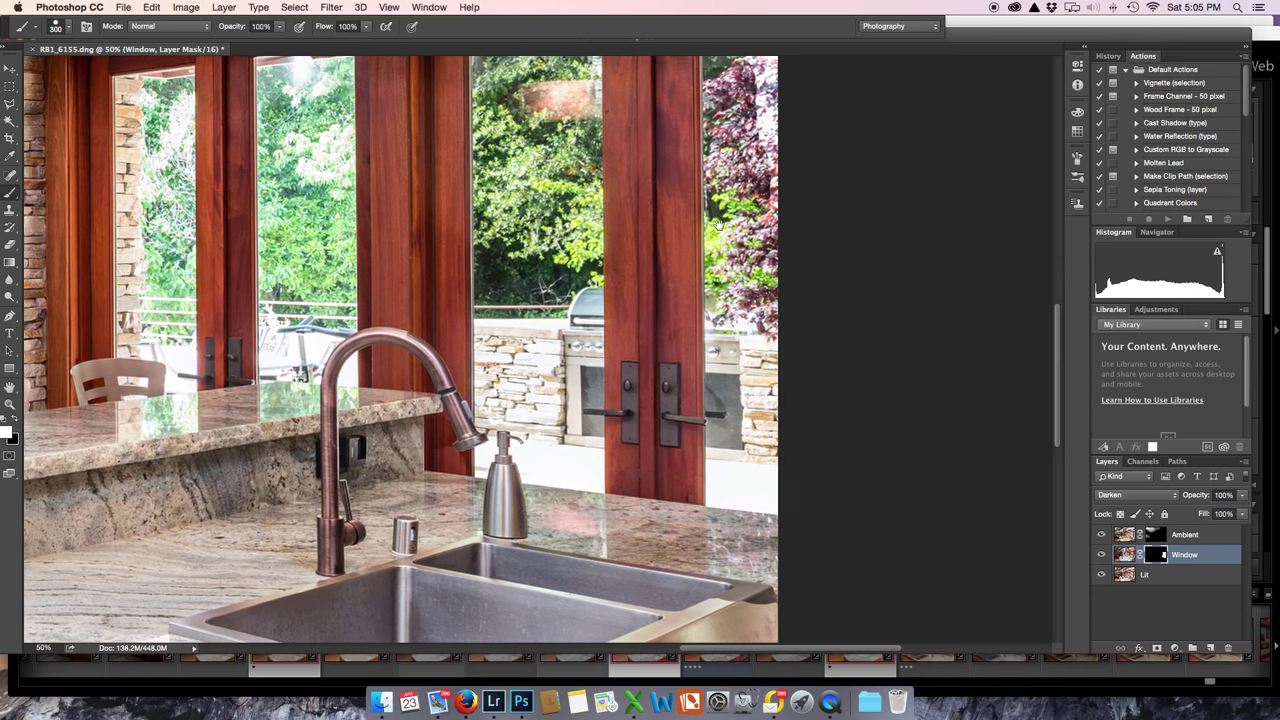
{"action": "scroll", "coordinate": [722, 403], "scroll_direction": "up", "scroll_amount": 3}
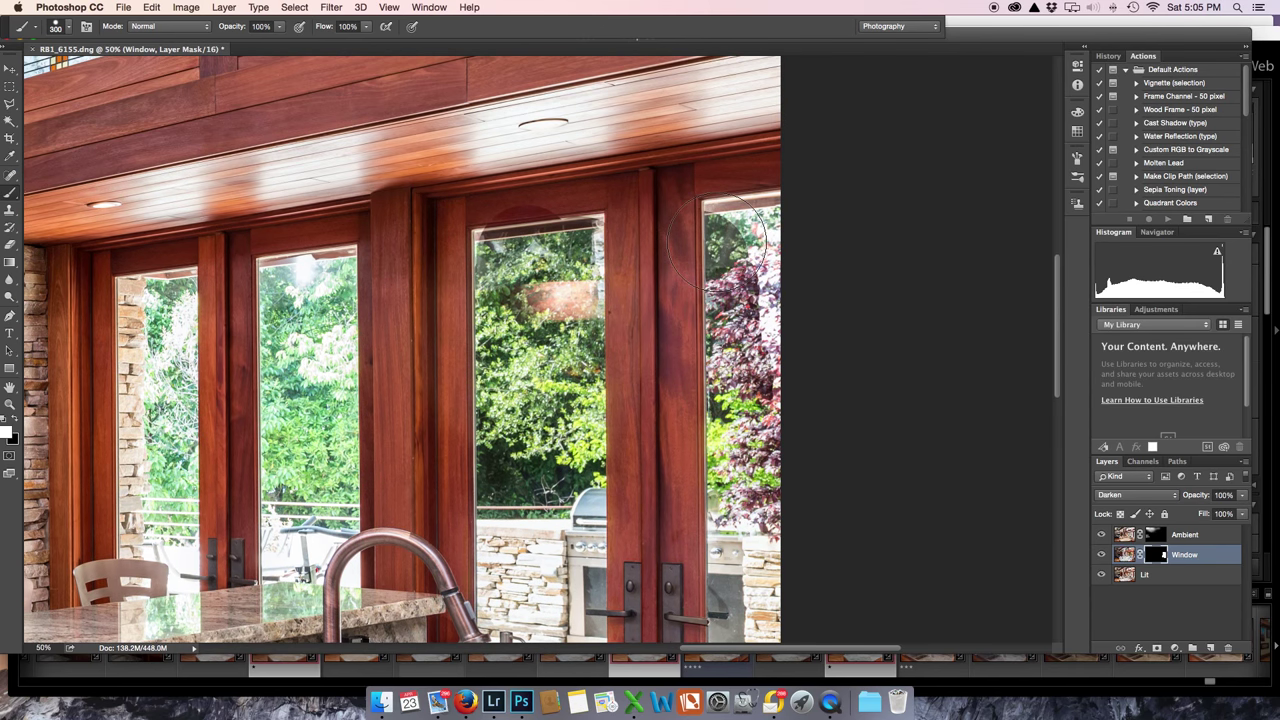
{"action": "mouse_move", "coordinate": [771, 242]}
{"action": "left_mouse_down"}
{"action": "mouse_move", "coordinate": [728, 240]}
{"action": "mouse_move", "coordinate": [789, 271]}
{"action": "mouse_move", "coordinate": [813, 240]}
{"action": "left_mouse_up"}
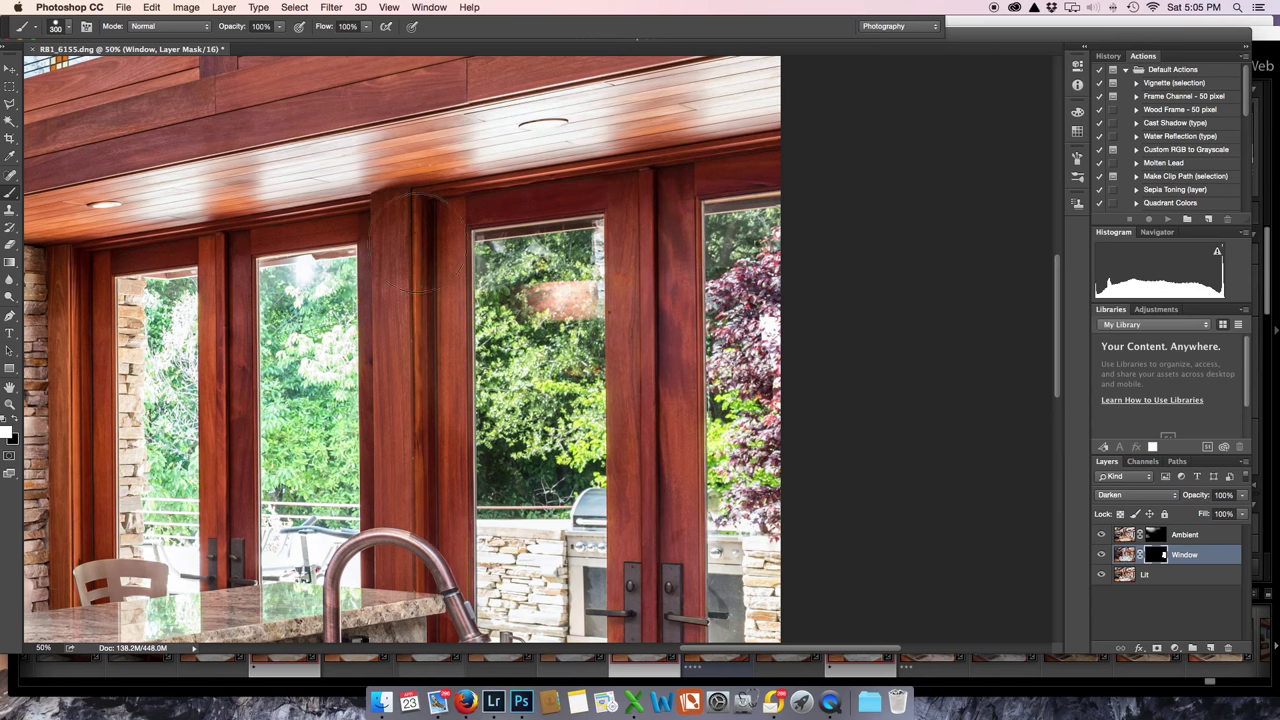
{"action": "left_click_drag", "start_coordinate": [388, 270], "coordinate": [386, 330]}
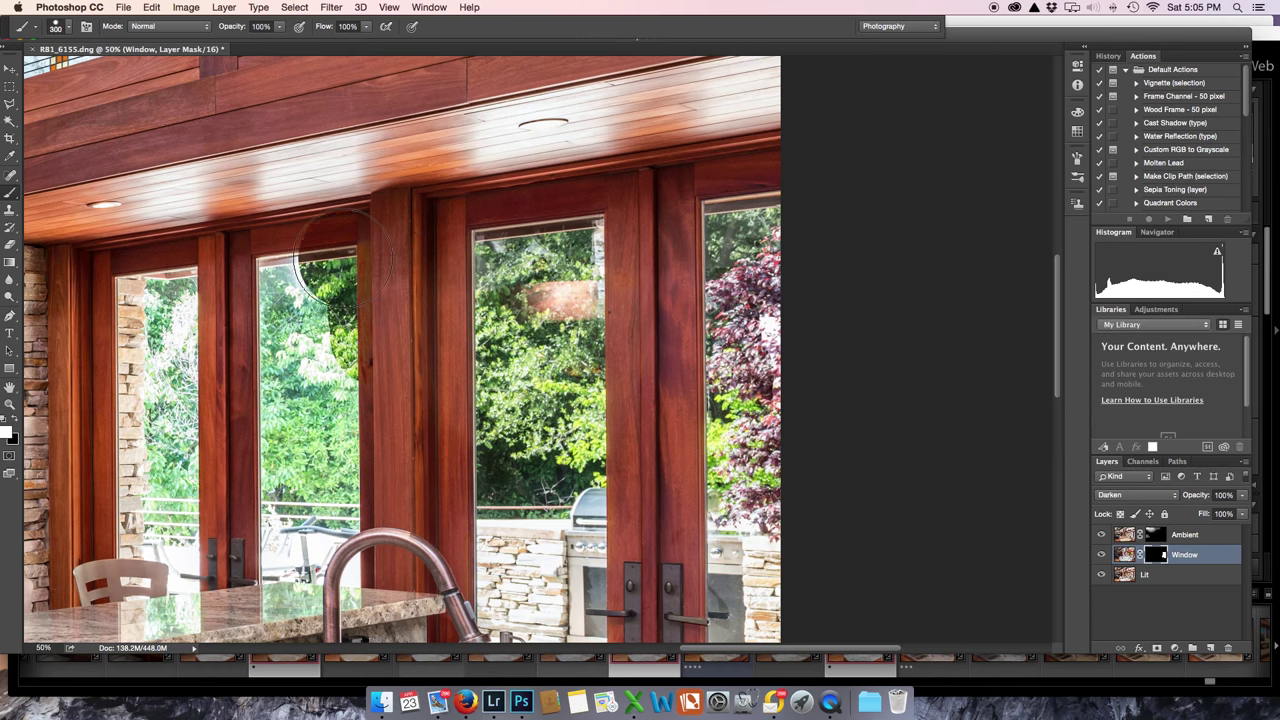
{"action": "mouse_move", "coordinate": [342, 259]}
{"action": "left_mouse_down"}
{"action": "mouse_move", "coordinate": [233, 267]}
{"action": "mouse_move", "coordinate": [220, 297]}
{"action": "mouse_move", "coordinate": [250, 344]}
{"action": "mouse_move", "coordinate": [343, 327]}
{"action": "mouse_move", "coordinate": [420, 349]}
{"action": "mouse_move", "coordinate": [250, 401]}
{"action": "mouse_move", "coordinate": [255, 457]}
{"action": "mouse_move", "coordinate": [305, 554]}
{"action": "mouse_move", "coordinate": [340, 509]}
{"action": "mouse_move", "coordinate": [365, 434]}
{"action": "mouse_move", "coordinate": [365, 547]}
{"action": "mouse_move", "coordinate": [325, 539]}
{"action": "mouse_move", "coordinate": [375, 541]}
{"action": "mouse_move", "coordinate": [290, 539]}
{"action": "mouse_move", "coordinate": [272, 519]}
{"action": "mouse_move", "coordinate": [166, 541]}
{"action": "mouse_move", "coordinate": [166, 299]}
{"action": "mouse_move", "coordinate": [143, 290]}
{"action": "mouse_move", "coordinate": [162, 566]}
{"action": "left_mouse_up"}
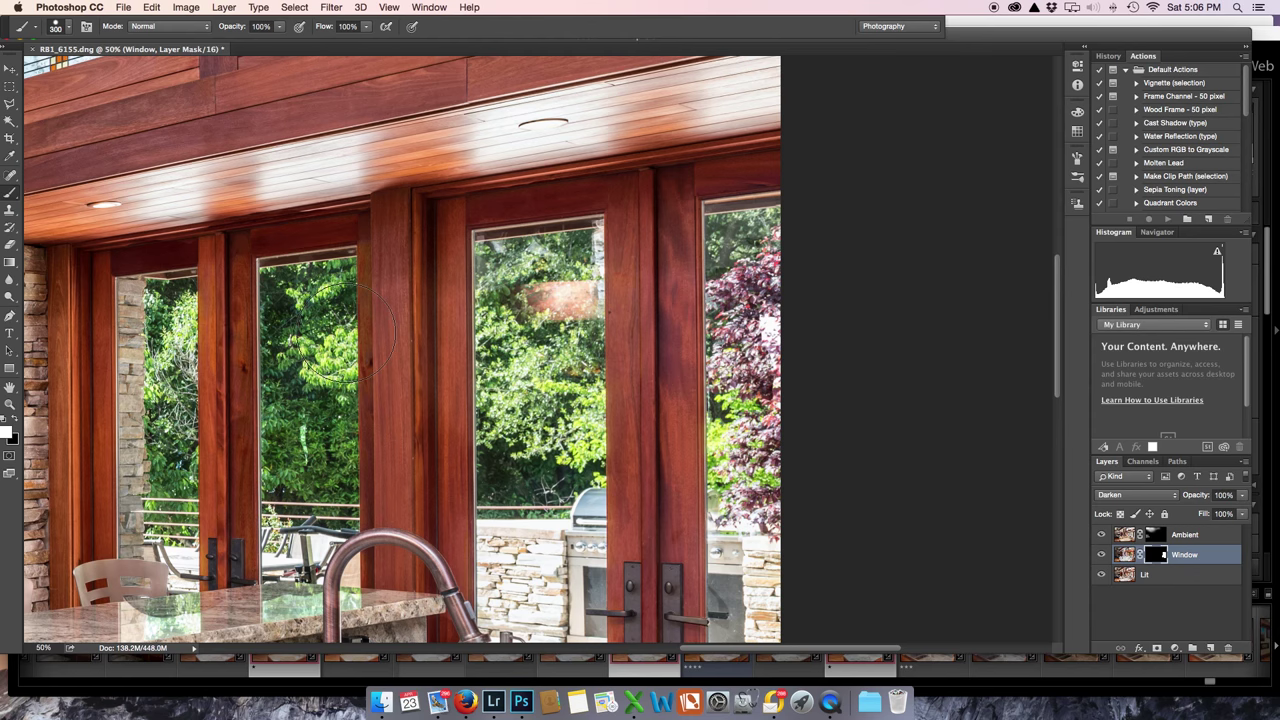
Step: Touch up the middle window frame, then switch to black with a 150 px brush at 20% flow
{"action": "mouse_move", "coordinate": [352, 329]}
{"action": "left_mouse_down"}
{"action": "mouse_move", "coordinate": [383, 303]}
{"action": "mouse_move", "coordinate": [355, 300]}
{"action": "mouse_move", "coordinate": [330, 318]}
{"action": "mouse_move", "coordinate": [373, 321]}
{"action": "left_mouse_up"}
{"action": "key", "text": "x"}
{"action": "key", "text": "x"}
{"action": "key", "text": "bracketleft"}
{"action": "key", "text": "bracketleft"}
{"action": "key", "text": "bracketleft"}
{"action": "key", "text": "bracketleft"}
{"action": "left_click", "coordinate": [352, 27]}
{"action": "type", "text": "20"}
{"action": "key", "text": "Return"}
Step: Lightly mask out the Window exposure over the countertop and ceiling edge, then zoom out
{"action": "mouse_move", "coordinate": [235, 612]}
{"action": "left_mouse_down"}
{"action": "mouse_move", "coordinate": [424, 618]}
{"action": "mouse_move", "coordinate": [357, 603]}
{"action": "mouse_move", "coordinate": [298, 616]}
{"action": "mouse_move", "coordinate": [352, 618]}
{"action": "mouse_move", "coordinate": [122, 612]}
{"action": "mouse_move", "coordinate": [234, 620]}
{"action": "mouse_move", "coordinate": [85, 580]}
{"action": "left_mouse_up"}
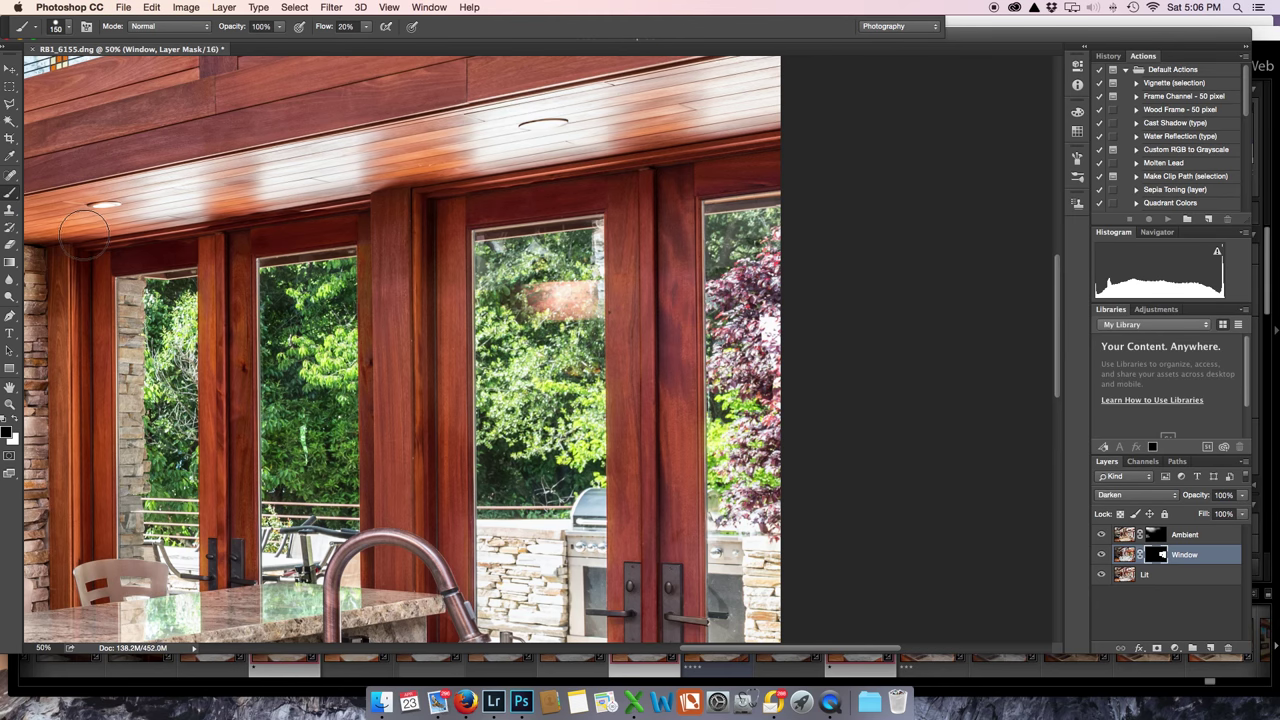
{"action": "key", "text": "bracketright"}
{"action": "key", "text": "bracketright"}
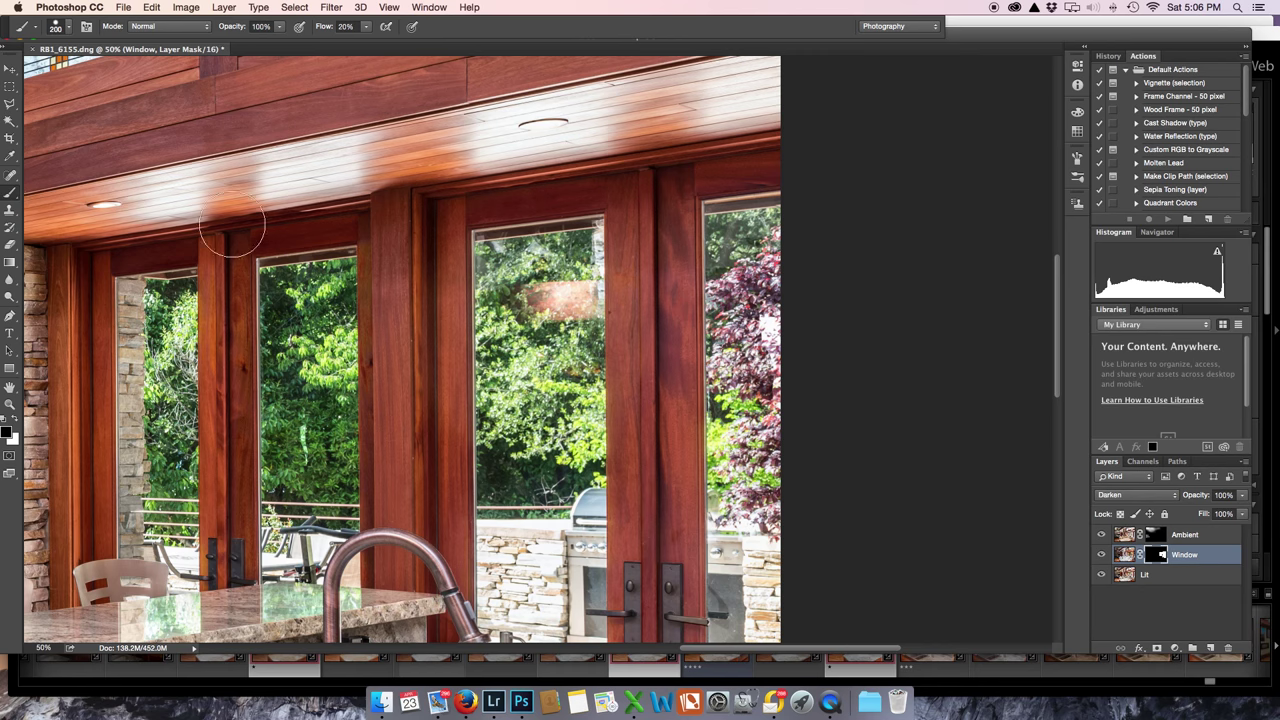
{"action": "mouse_move", "coordinate": [237, 229]}
{"action": "left_mouse_down"}
{"action": "mouse_move", "coordinate": [594, 168]}
{"action": "mouse_move", "coordinate": [817, 149]}
{"action": "left_mouse_up"}
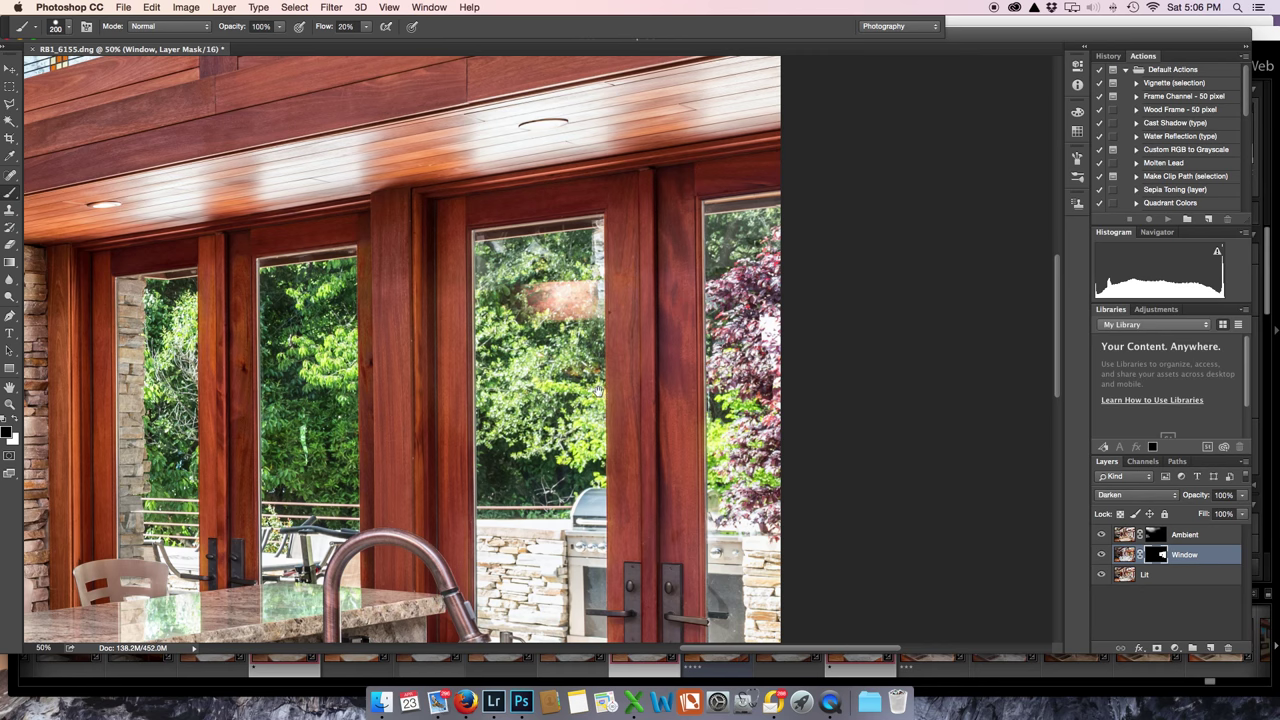
{"action": "scroll", "coordinate": [596, 391], "scroll_direction": "down", "scroll_amount": 10}
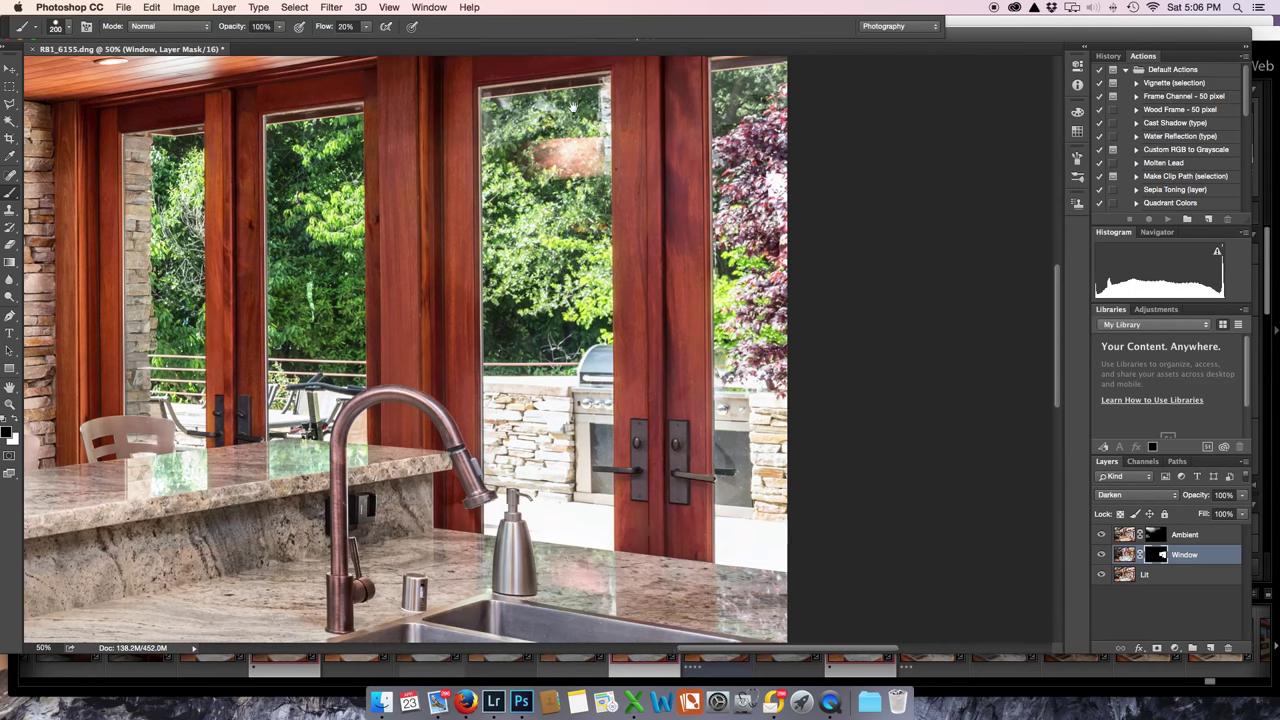
{"action": "scroll", "coordinate": [540, 172], "scroll_direction": "up", "scroll_amount": 1}
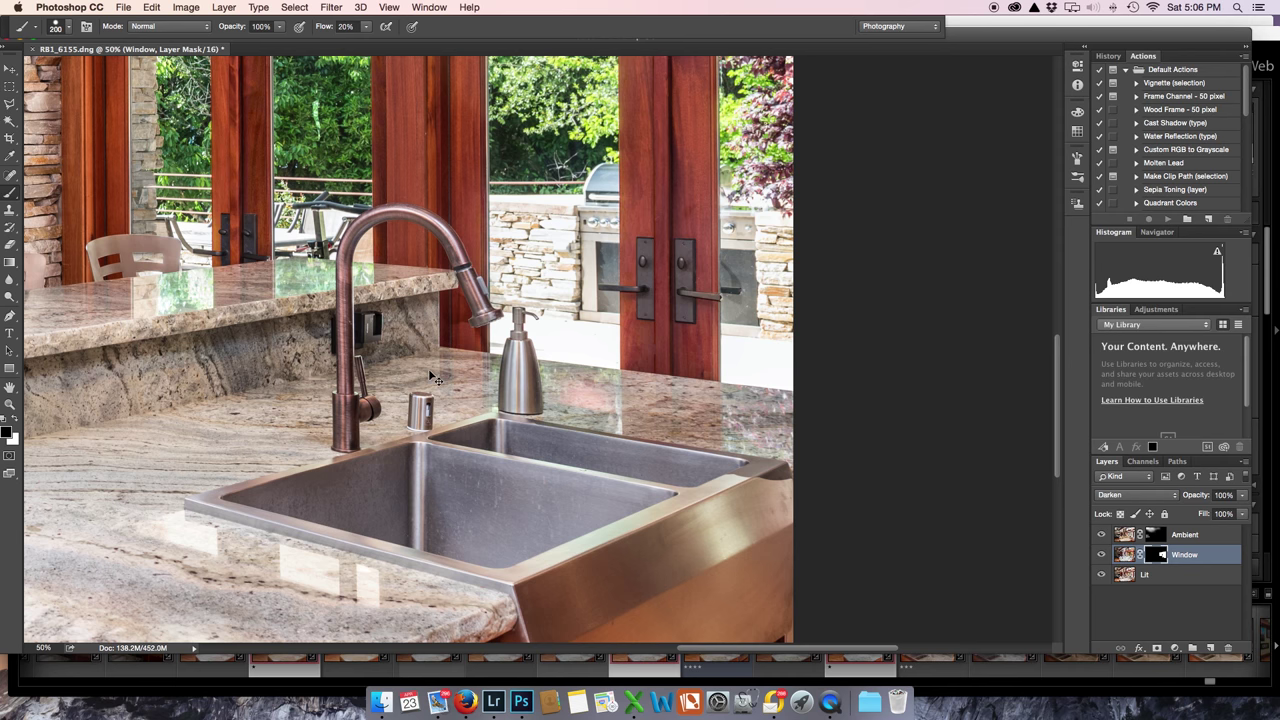
{"action": "key", "text": "super+minus"}
{"action": "key", "text": "super+minus"}
{"action": "key", "text": "super+minus"}
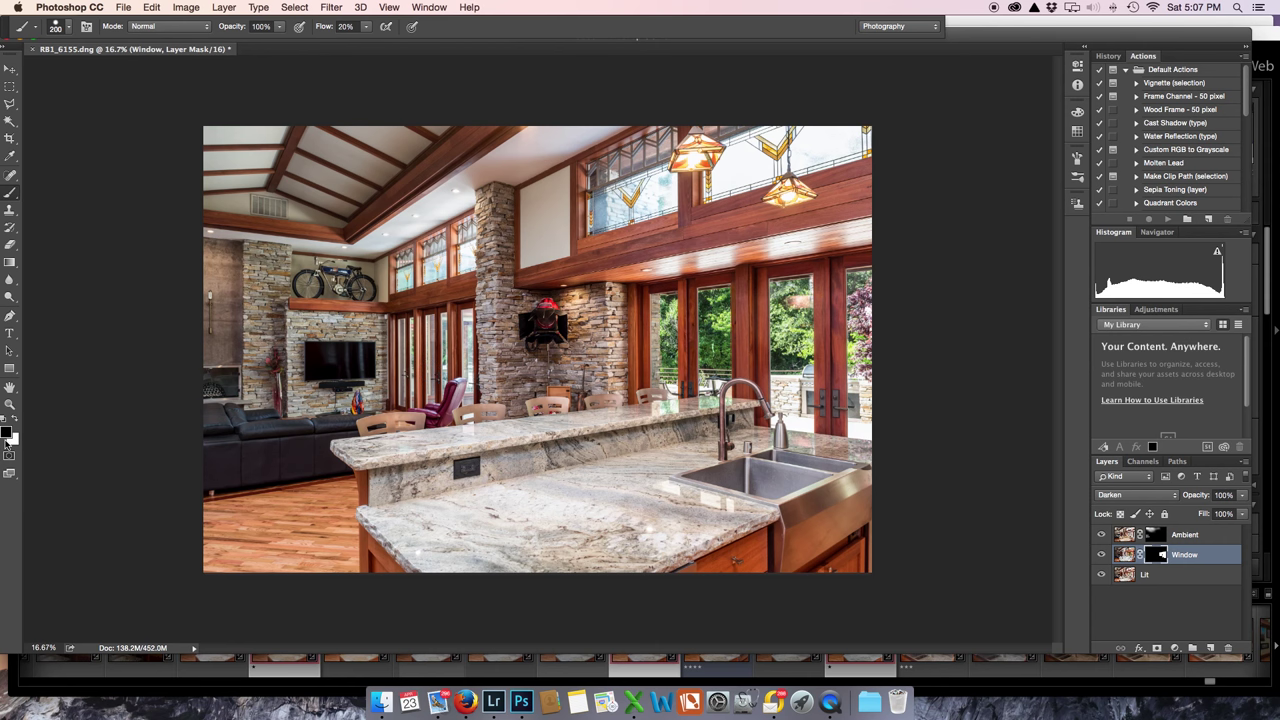
Step: Switch to white and pick a soft round brush with 0% hardness at 250 px
{"action": "key", "text": "x"}
{"action": "key", "text": "bracketright"}
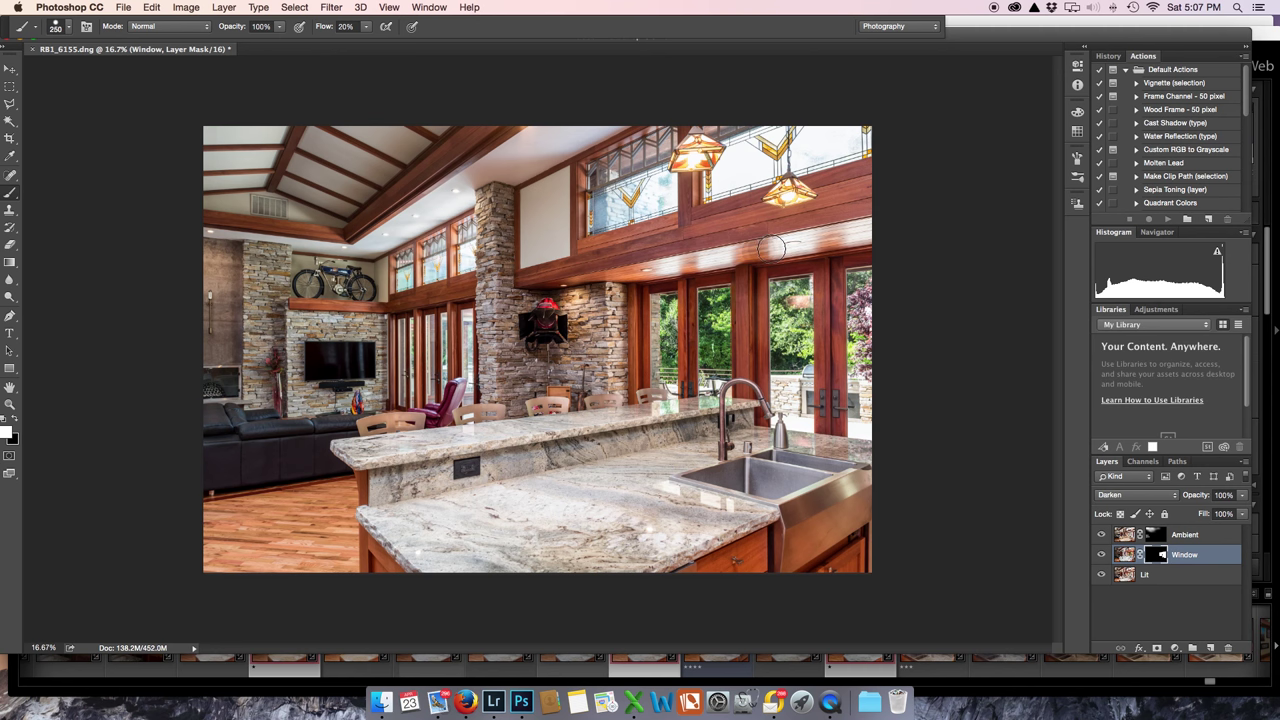
{"action": "right_click", "coordinate": [786, 245]}
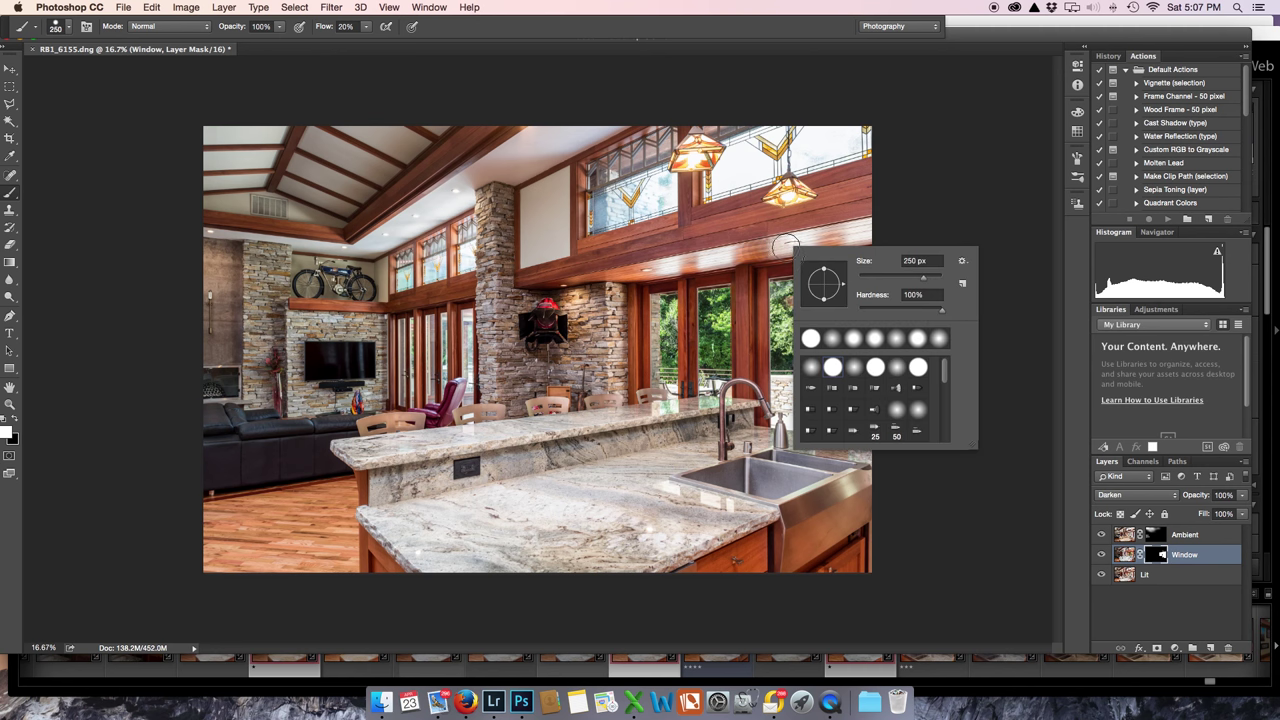
{"action": "left_click", "coordinate": [833, 339]}
{"action": "key", "text": "Return"}
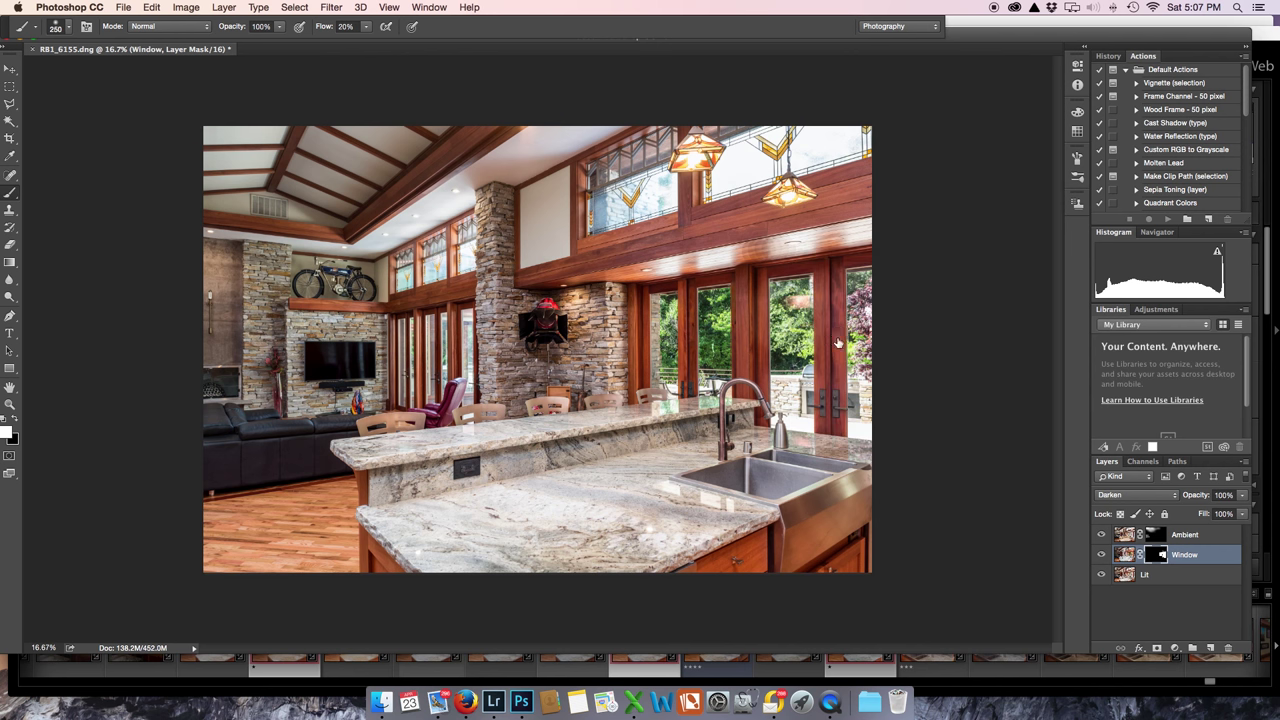
Step: Paint a trial stroke along the ceiling beam and undo it
{"action": "left_click", "coordinate": [769, 249]}
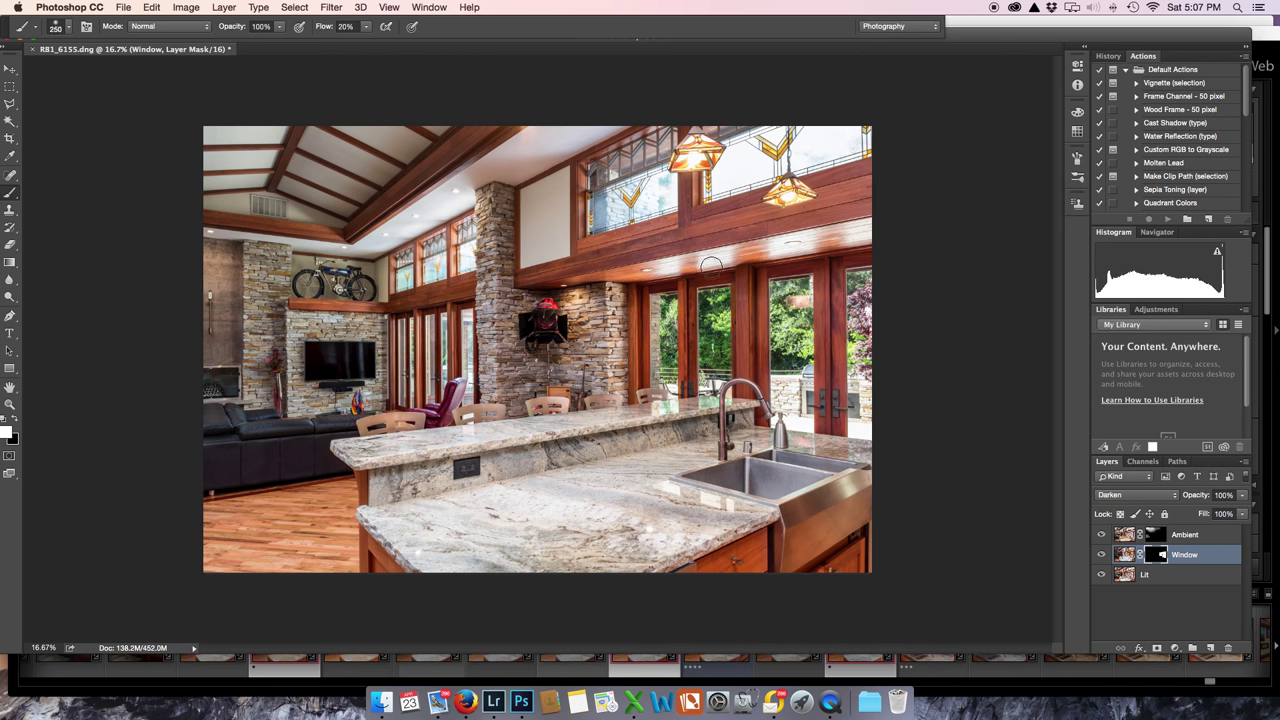
{"action": "mouse_move", "coordinate": [705, 262]}
{"action": "left_mouse_down"}
{"action": "mouse_move", "coordinate": [858, 235]}
{"action": "mouse_move", "coordinate": [842, 236]}
{"action": "mouse_move", "coordinate": [899, 240]}
{"action": "mouse_move", "coordinate": [768, 239]}
{"action": "mouse_move", "coordinate": [885, 234]}
{"action": "mouse_move", "coordinate": [826, 228]}
{"action": "mouse_move", "coordinate": [839, 230]}
{"action": "mouse_move", "coordinate": [774, 245]}
{"action": "mouse_move", "coordinate": [862, 241]}
{"action": "mouse_move", "coordinate": [692, 261]}
{"action": "mouse_move", "coordinate": [755, 233]}
{"action": "left_mouse_up"}
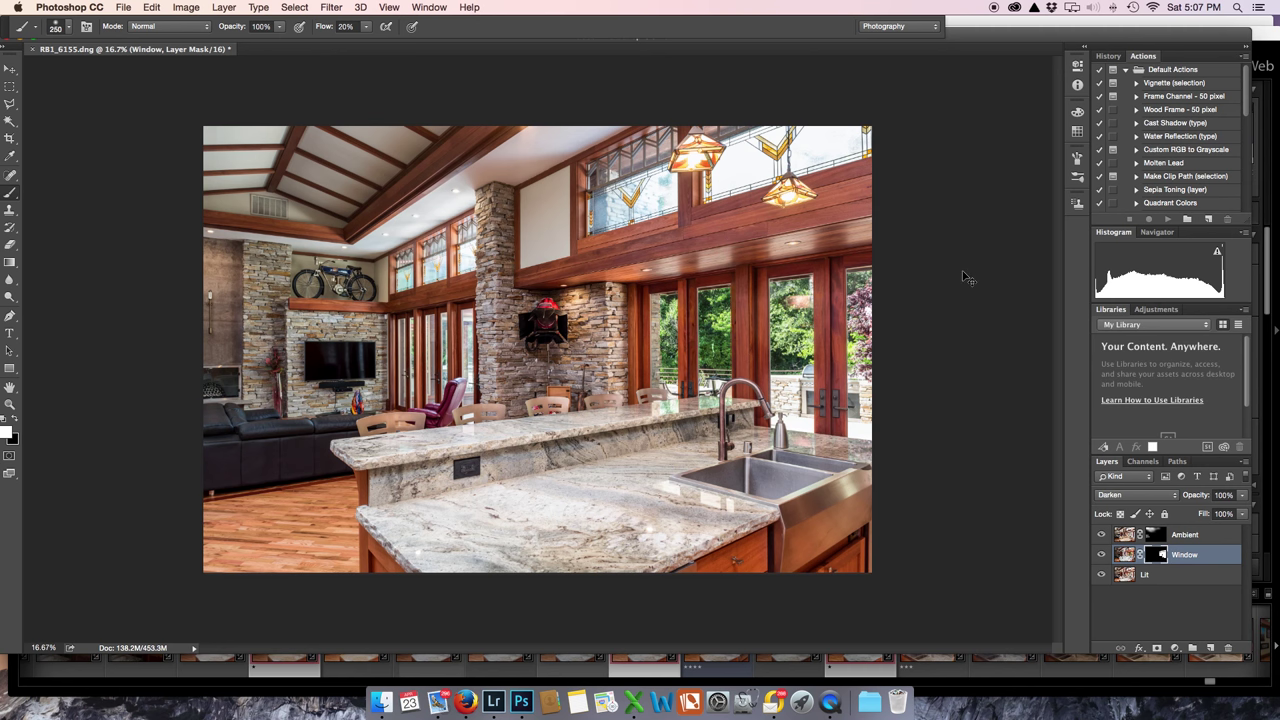
{"action": "key", "text": "super+z"}
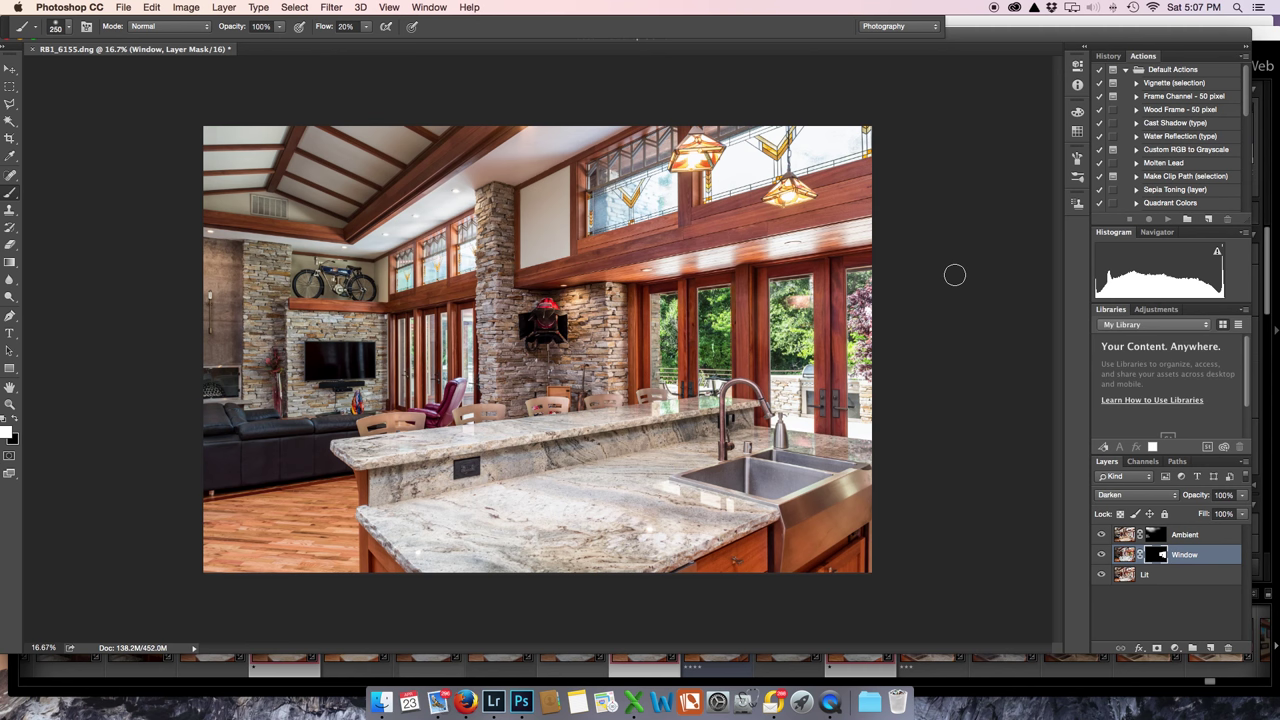
{"action": "key", "text": "super+minus"}
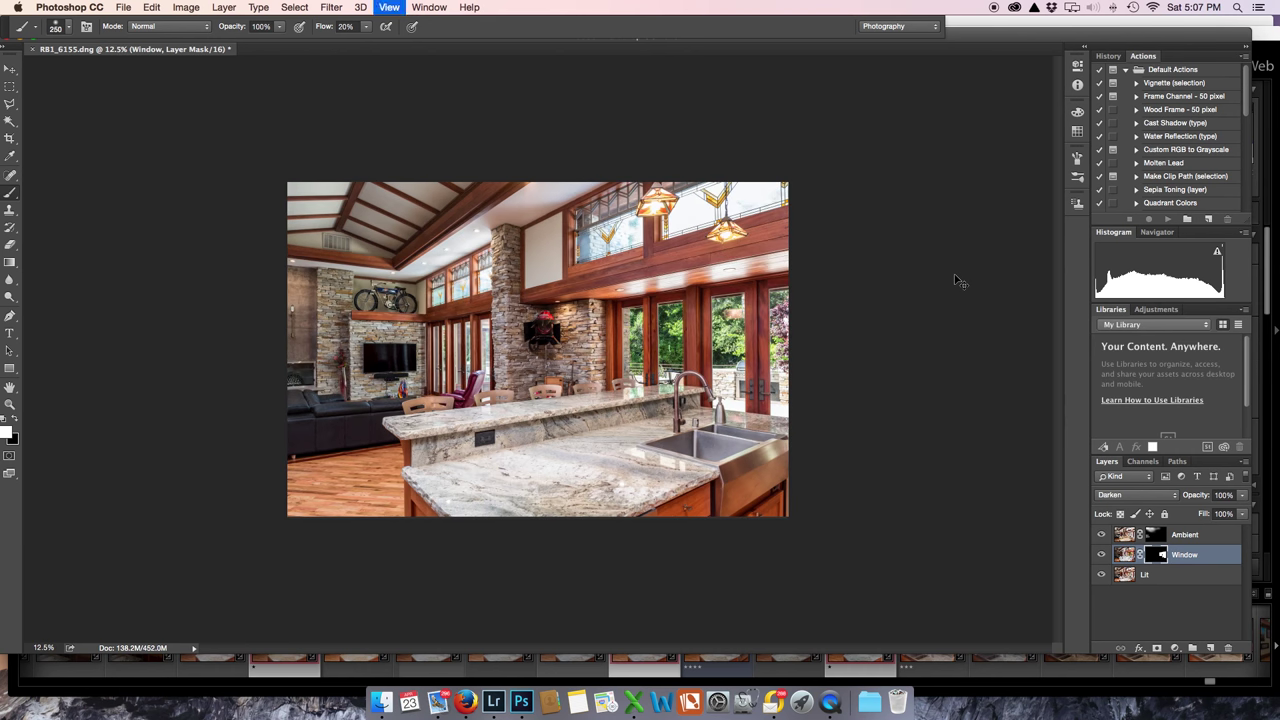
{"action": "key", "text": "super+equal"}
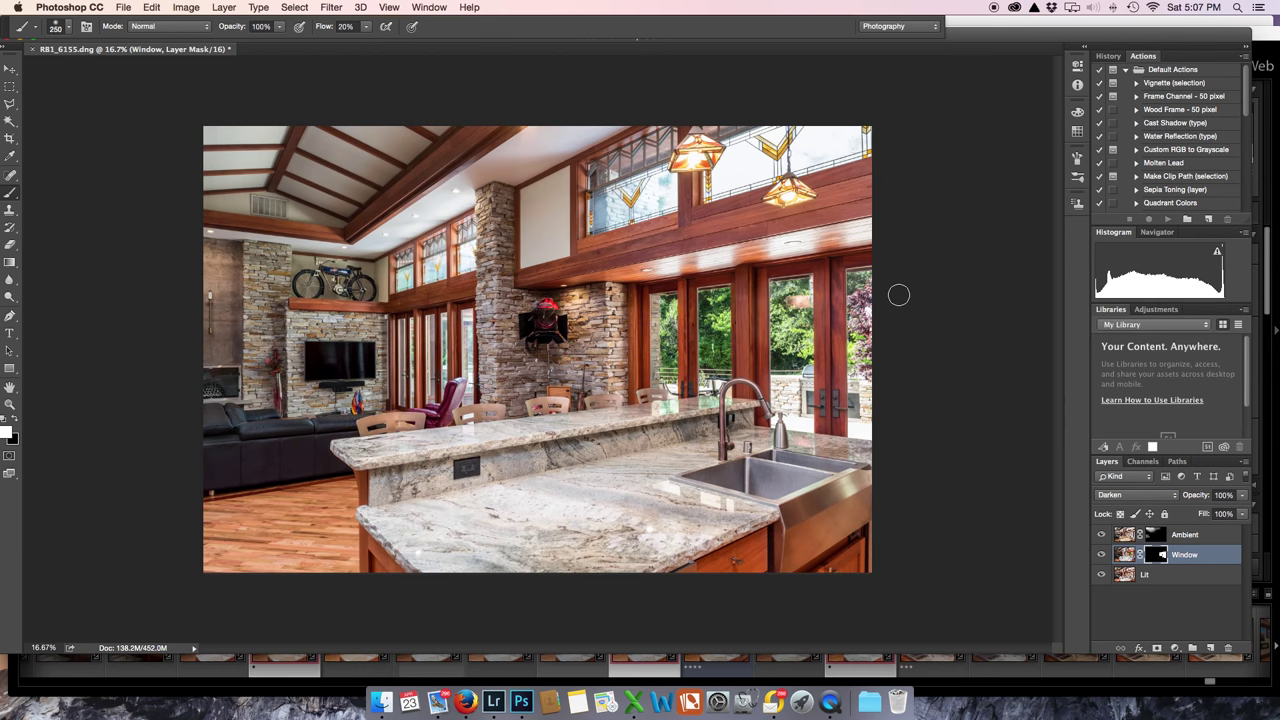